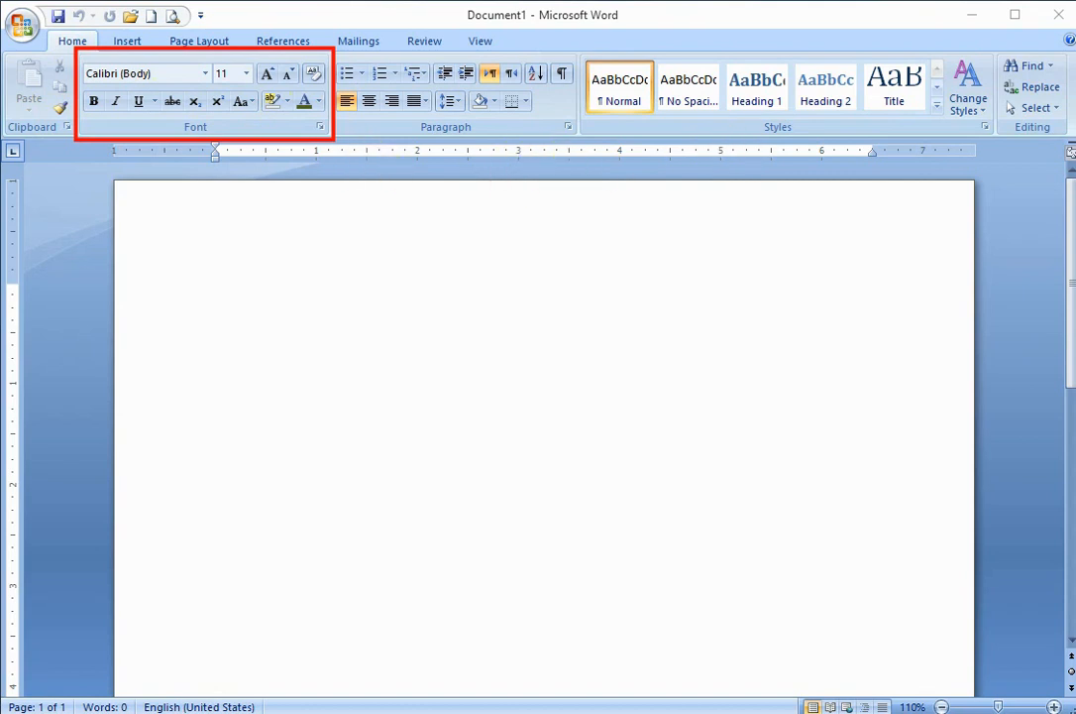
- Enter "Mehria Academy" as the first line of the blank document
{"action": "left_click", "coordinate": [449, 290]}
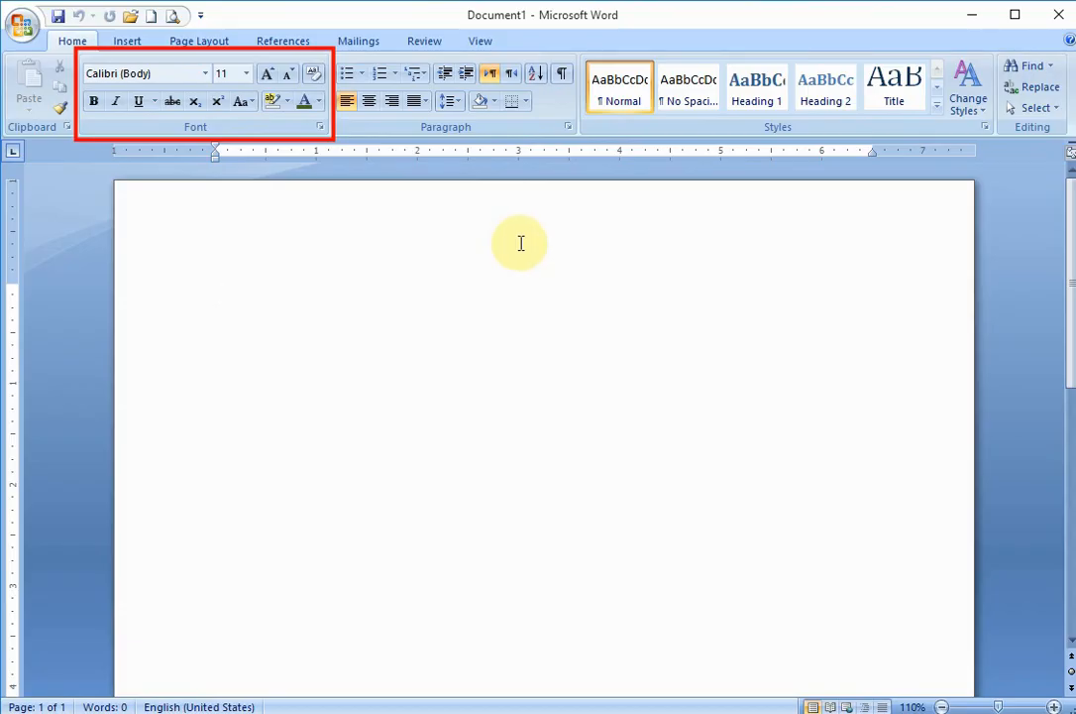
{"action": "type", "text": "Mehria"}
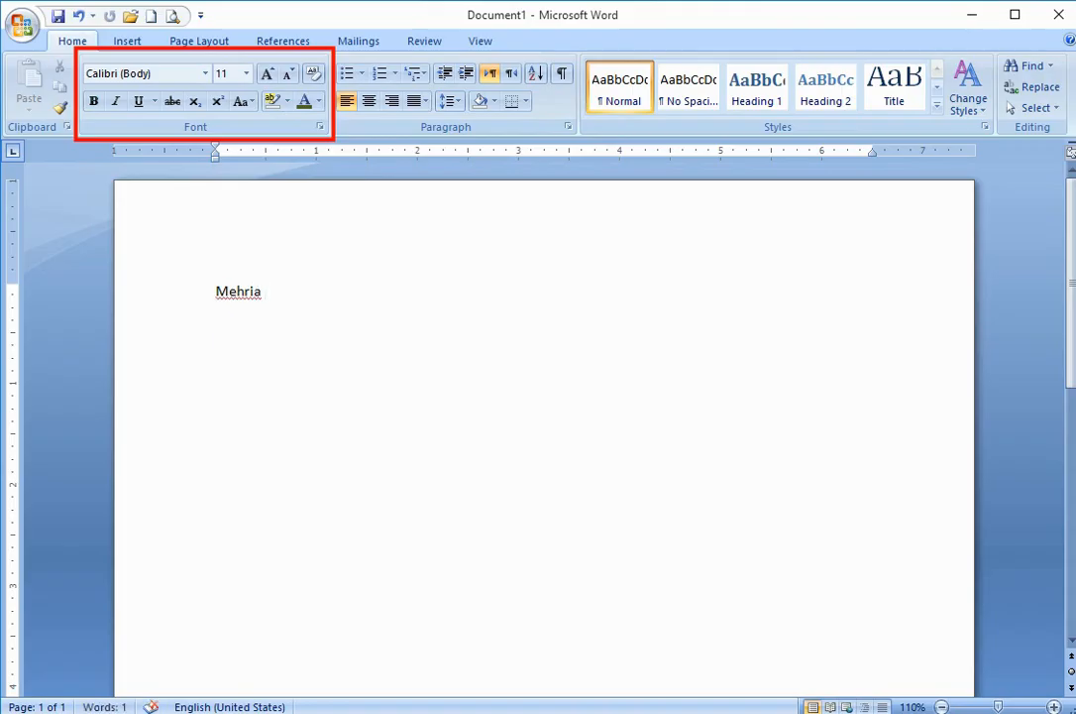
{"action": "type", "text": " Academy"}
- Enlarge the font of all the document's text to 23 pt
{"action": "key", "text": "ctrl+a"}
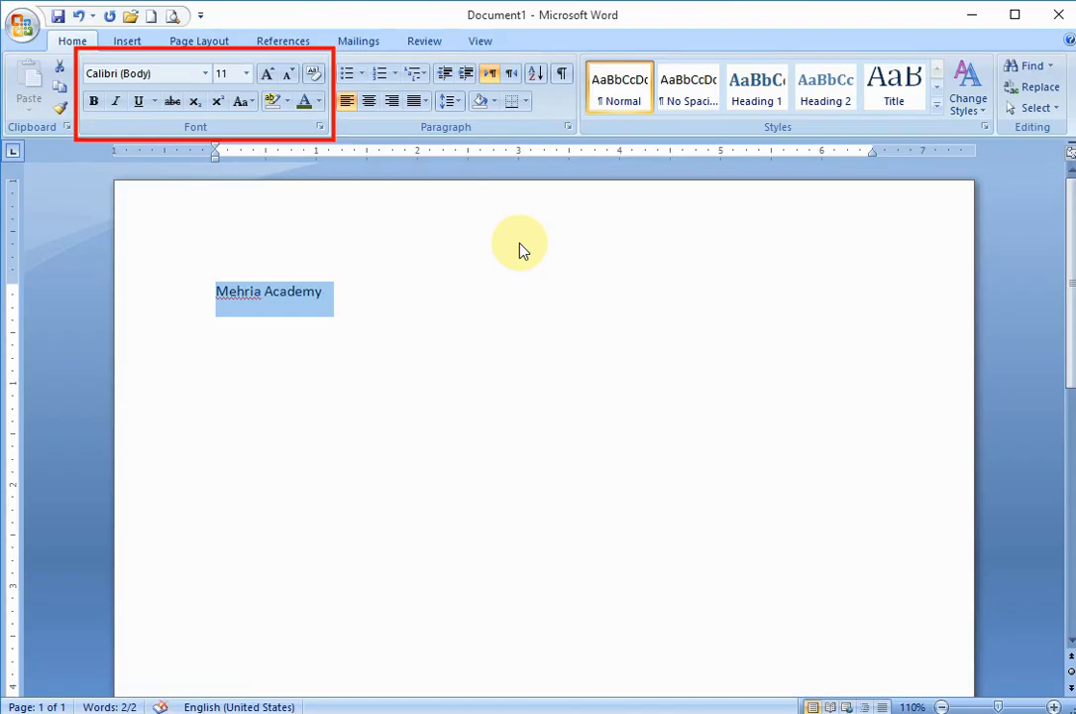
{"action": "key", "text": "ctrl+shift+period"}
{"action": "key", "text": "ctrl+shift+period"}
{"action": "key", "text": "ctrl+shift+period"}
{"action": "key", "text": "ctrl+shift+period"}
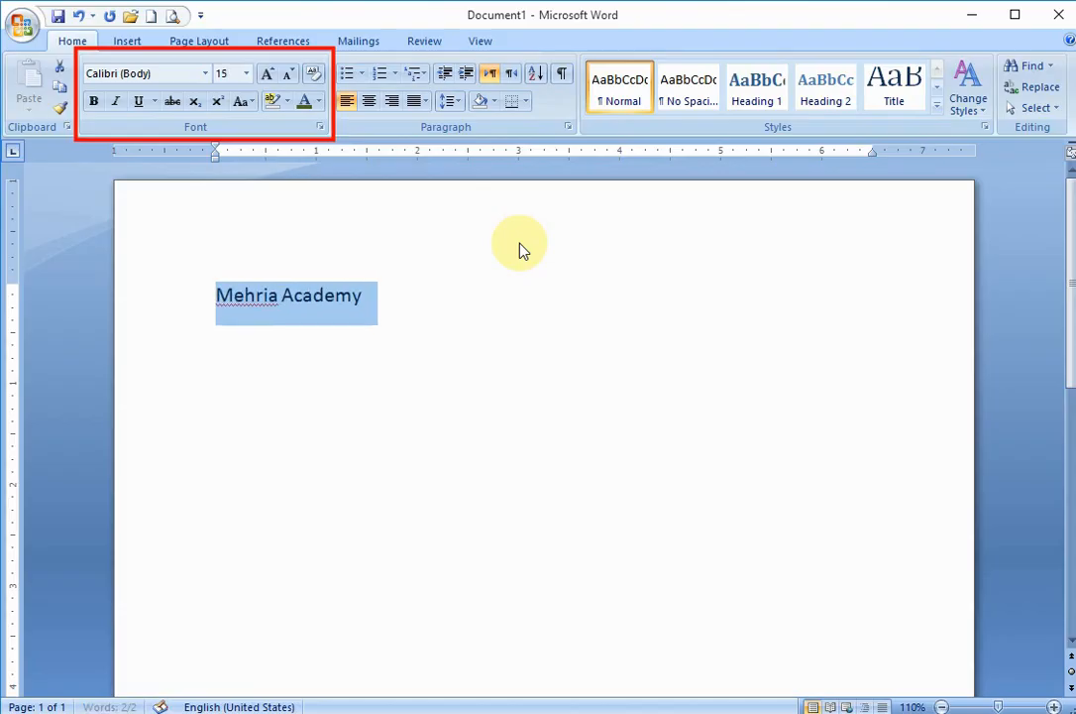
{"action": "key", "text": "ctrl+bracketright"}
{"action": "key", "text": "ctrl+bracketright"}
{"action": "key", "text": "ctrl+bracketright"}
{"action": "key", "text": "ctrl+bracketright"}
{"action": "key", "text": "ctrl+bracketright"}
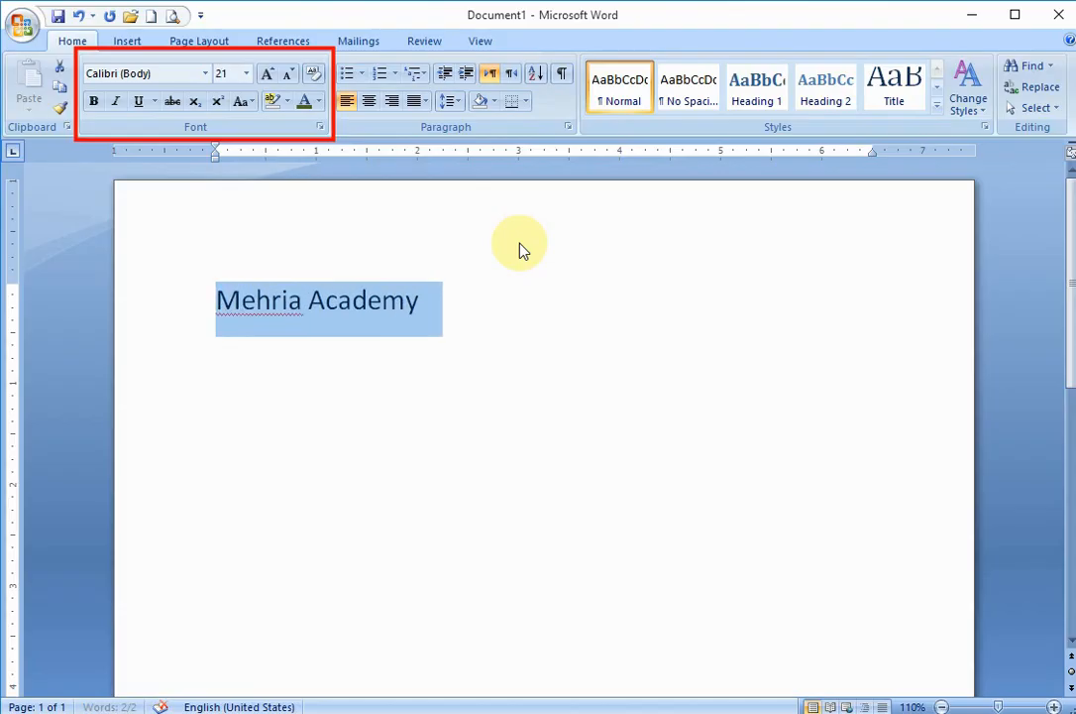
{"action": "left_click", "coordinate": [520, 243]}
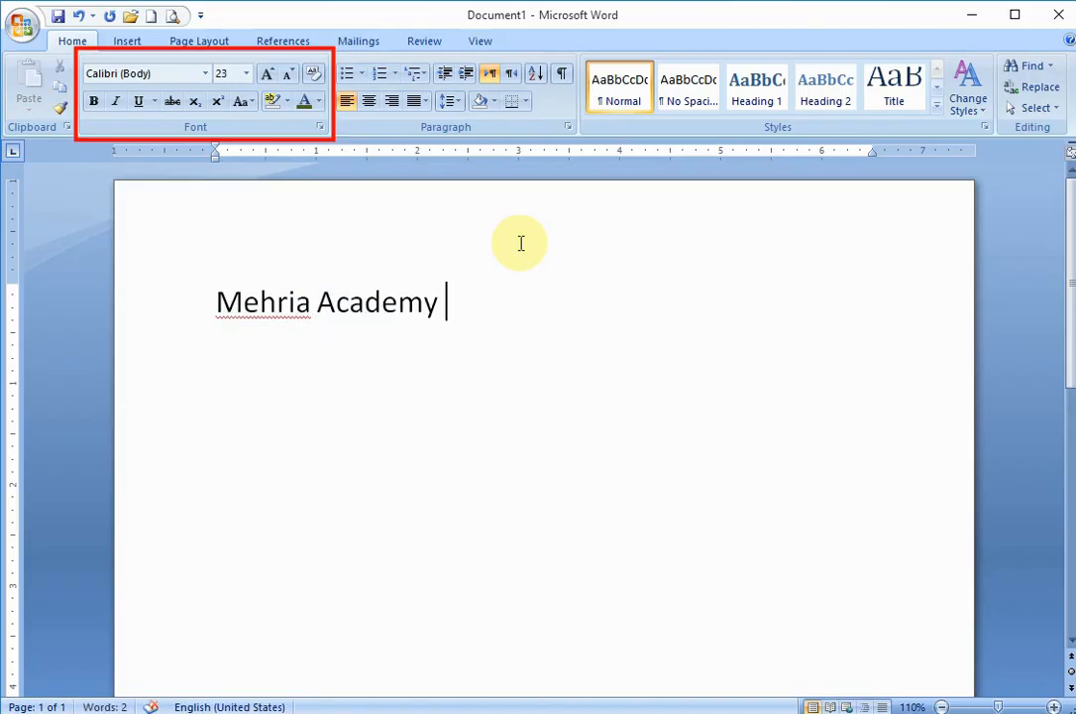
{"action": "left_click", "coordinate": [457, 311]}
{"action": "left_click_drag", "start_coordinate": [457, 312], "coordinate": [199, 300]}
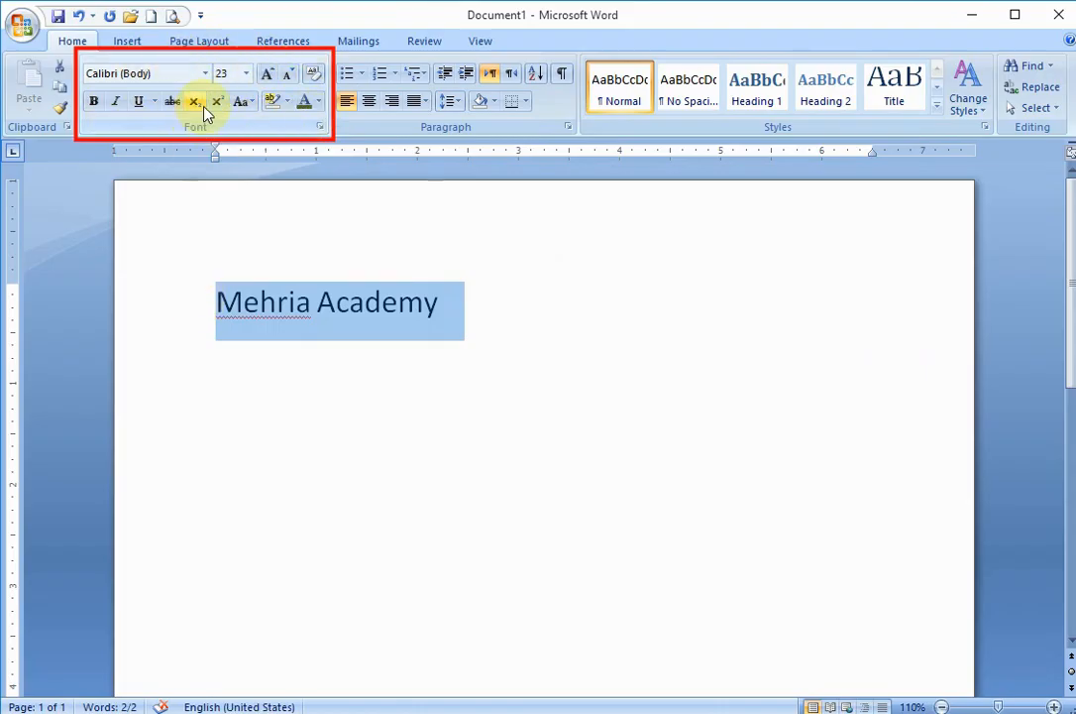
{"action": "left_click", "coordinate": [206, 73]}
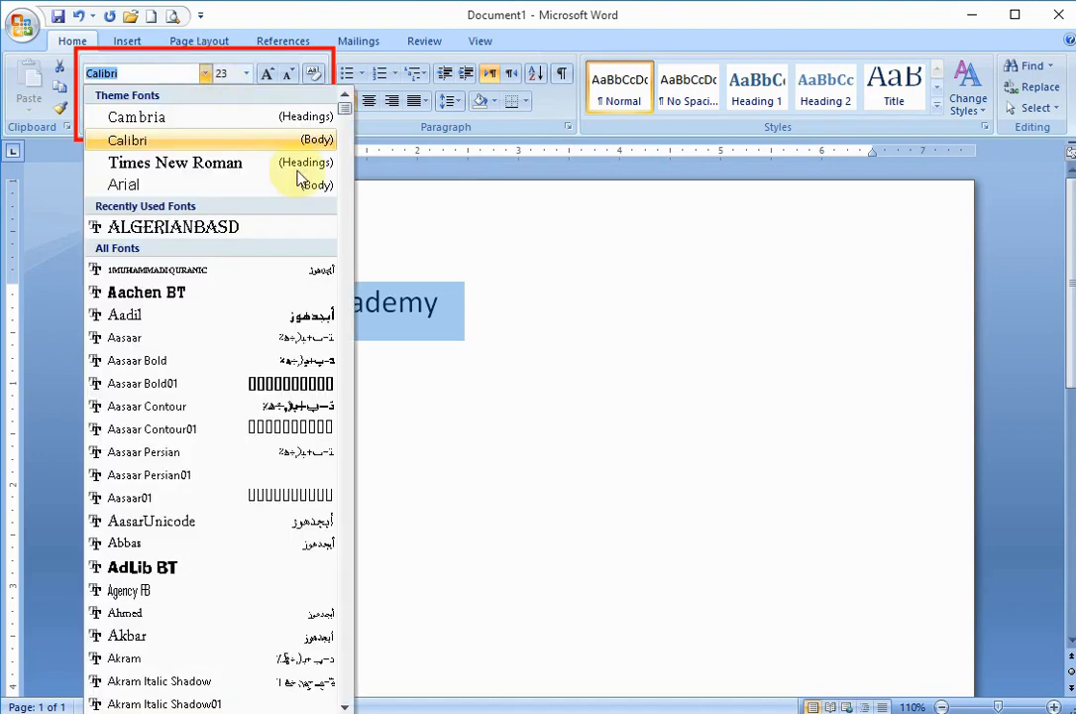
{"action": "left_click", "coordinate": [389, 312]}
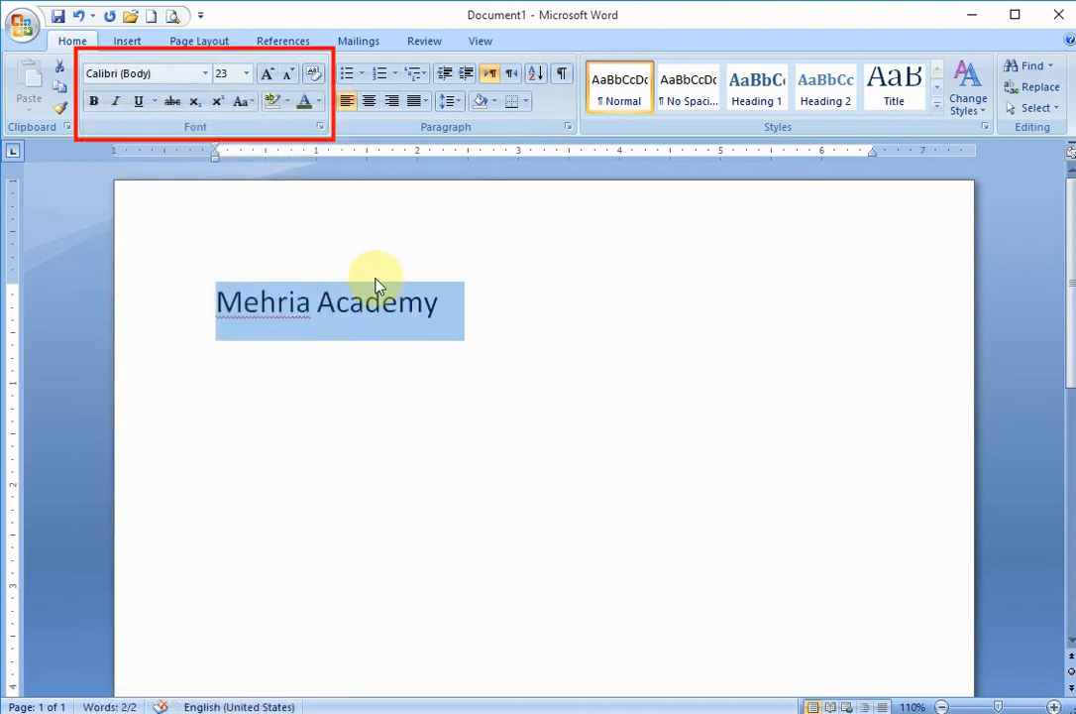
- Leave an empty line below "Mehria Academy" and write "CTRL+}" on the line after it
{"action": "left_click", "coordinate": [522, 313]}
{"action": "key", "text": "Return"}
{"action": "key", "text": "Return"}
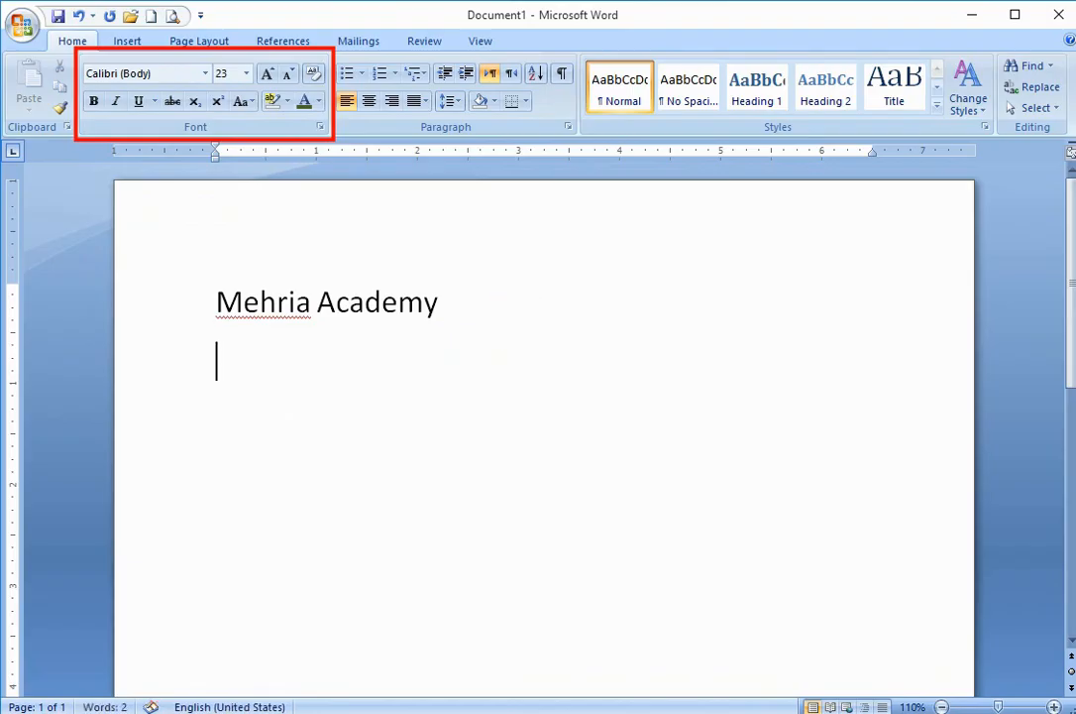
{"action": "type", "text": "CTRL"}
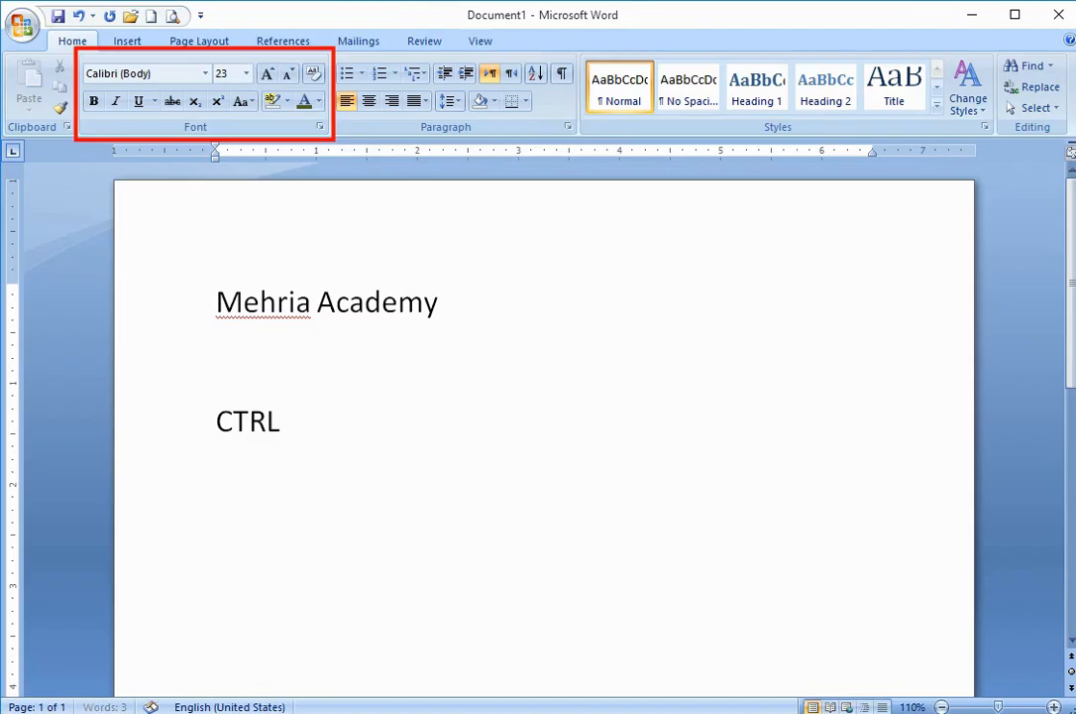
{"action": "key", "text": "BackSpace"}
{"action": "type", "text": "+}"}
- Enlarge the "CTRL+}" line by one point to 24 and shrink it back to 23
{"action": "key", "text": "shift+Home"}
{"action": "key", "text": "ctrl+bracketright"}
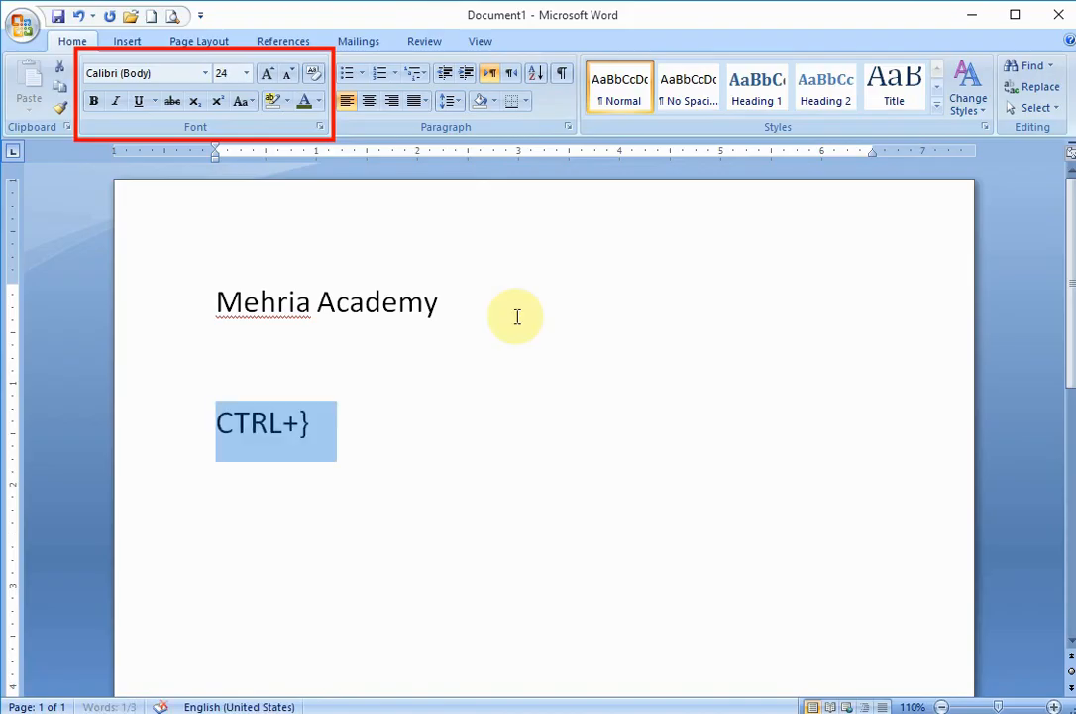
{"action": "key", "text": "ctrl+bracketleft"}
{"action": "key", "text": "End"}
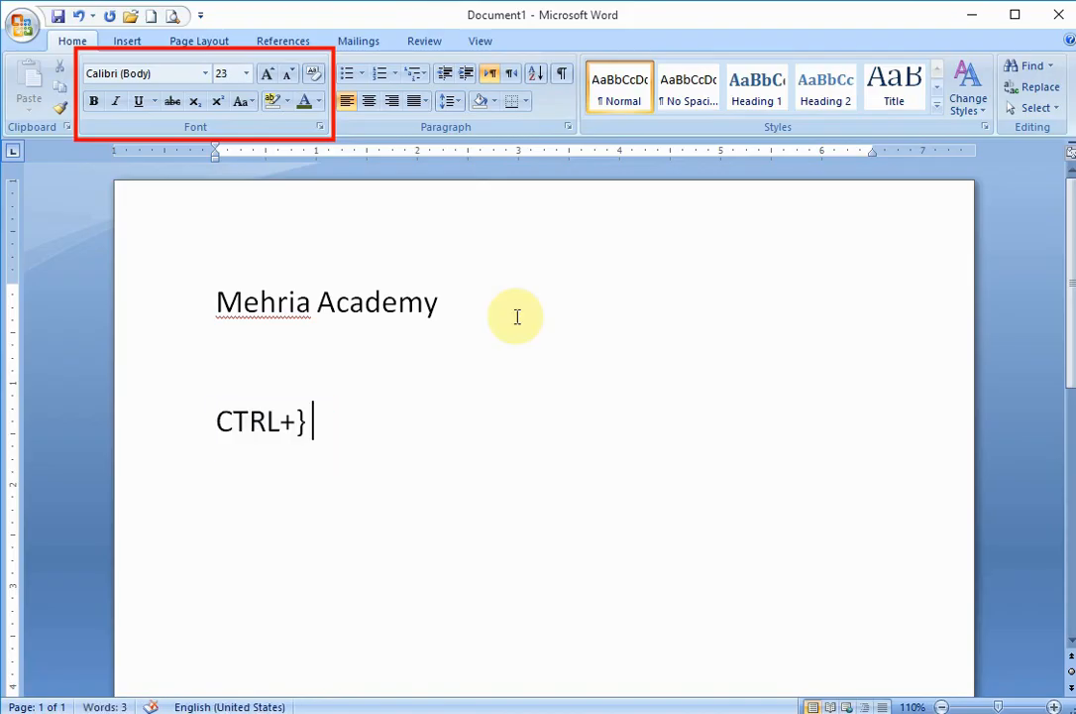
- Complete the shortcut line with "=Large Font" so it reads "CTRL+}=Large Font"
{"action": "type", "text": "+"}
{"action": "key", "text": "BackSpace"}
{"action": "type", "text": "=Large"}
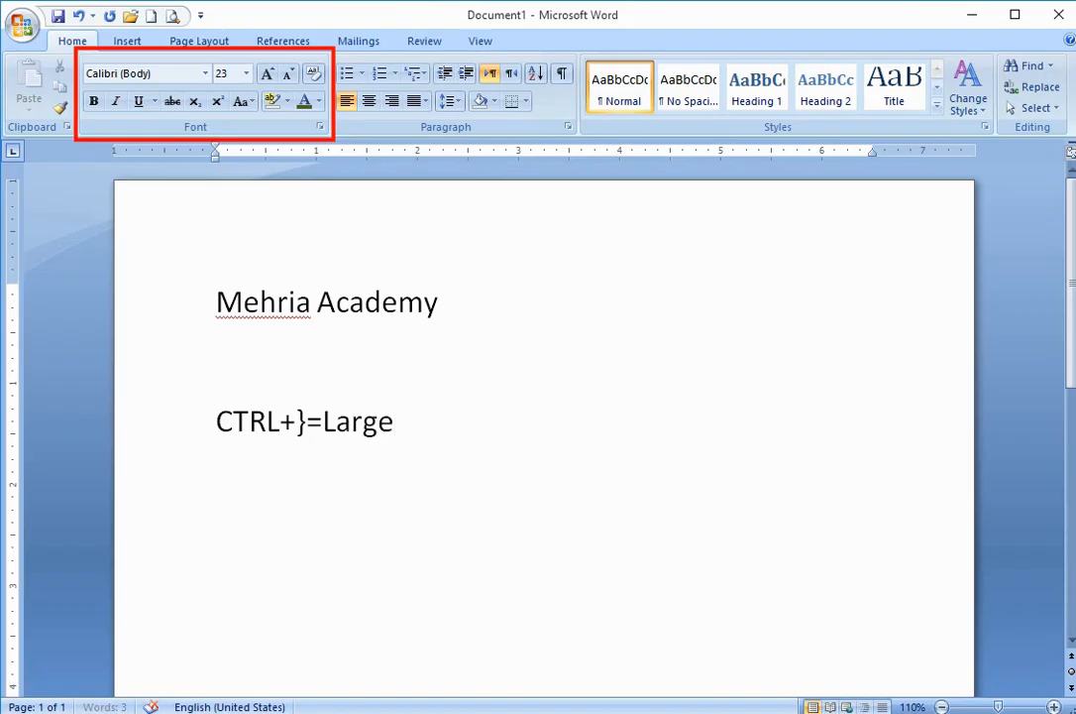
{"action": "type", "text": " Font"}
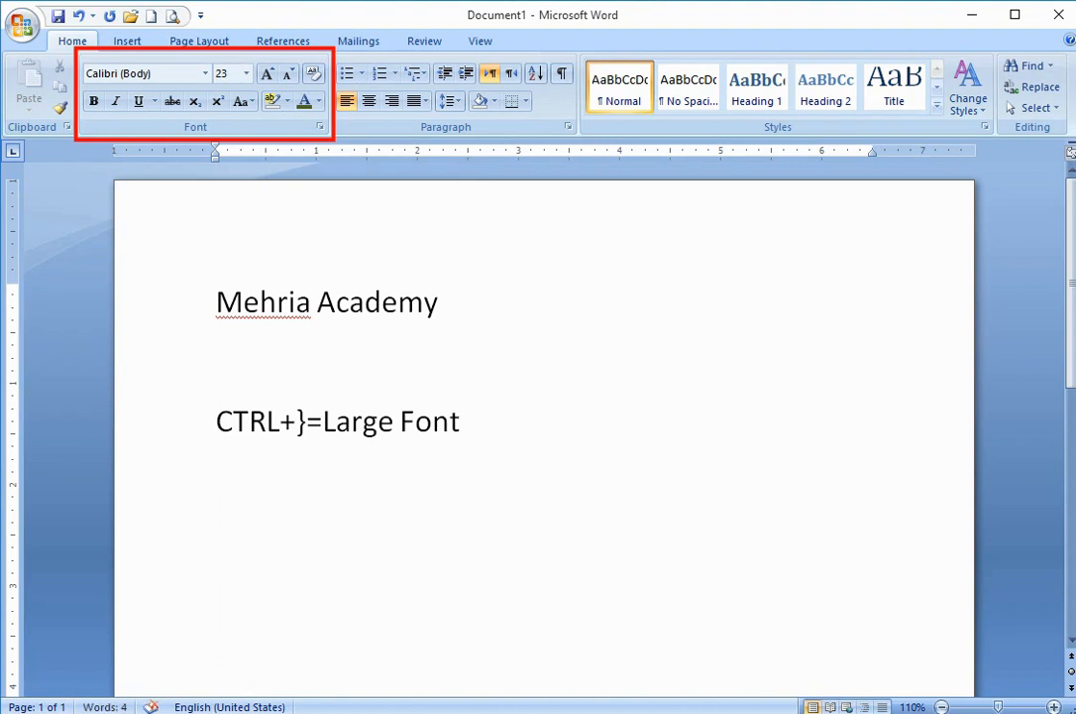
- Add a new line below it reading "CTRL+{=Small Font"
{"action": "key", "text": "Return"}
{"action": "type", "text": "CTRL"}
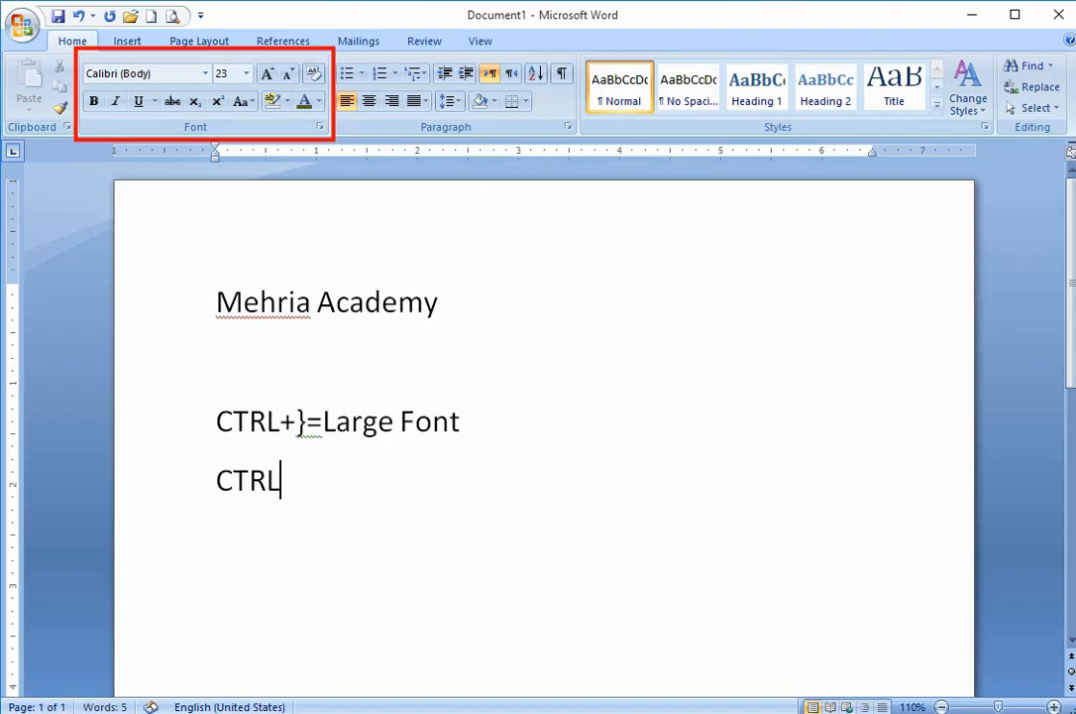
{"action": "type", "text": "+{="}
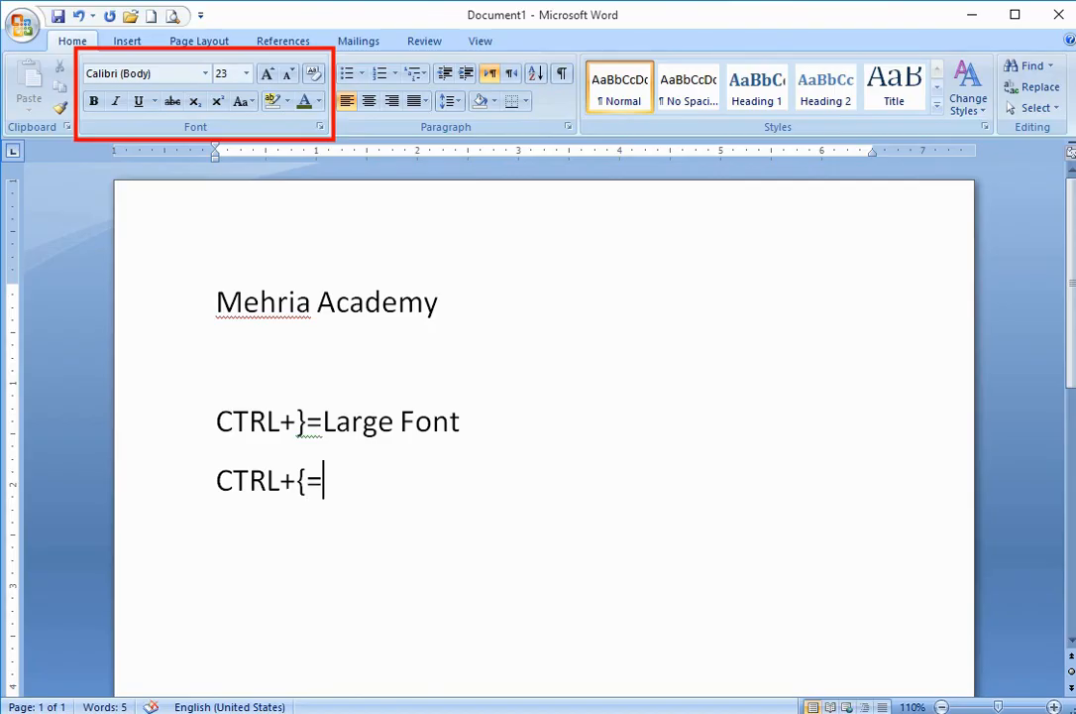
{"action": "type", "text": "Sma"}
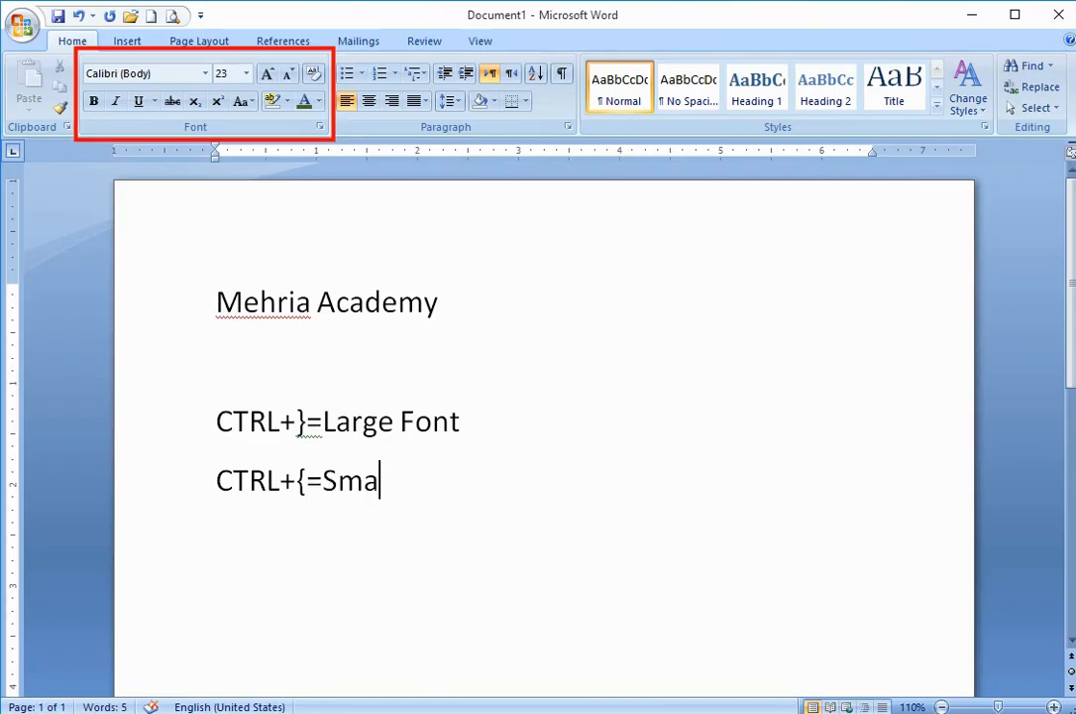
{"action": "type", "text": "ll Font"}
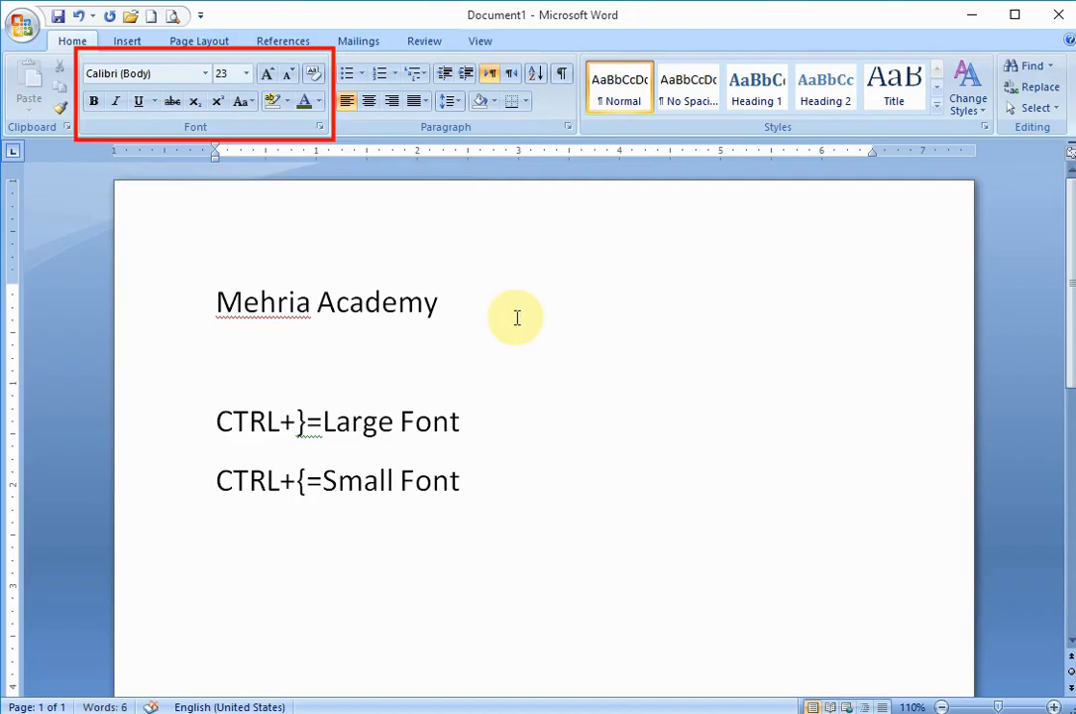
{"action": "left_click_drag", "start_coordinate": [476, 428], "coordinate": [183, 435]}
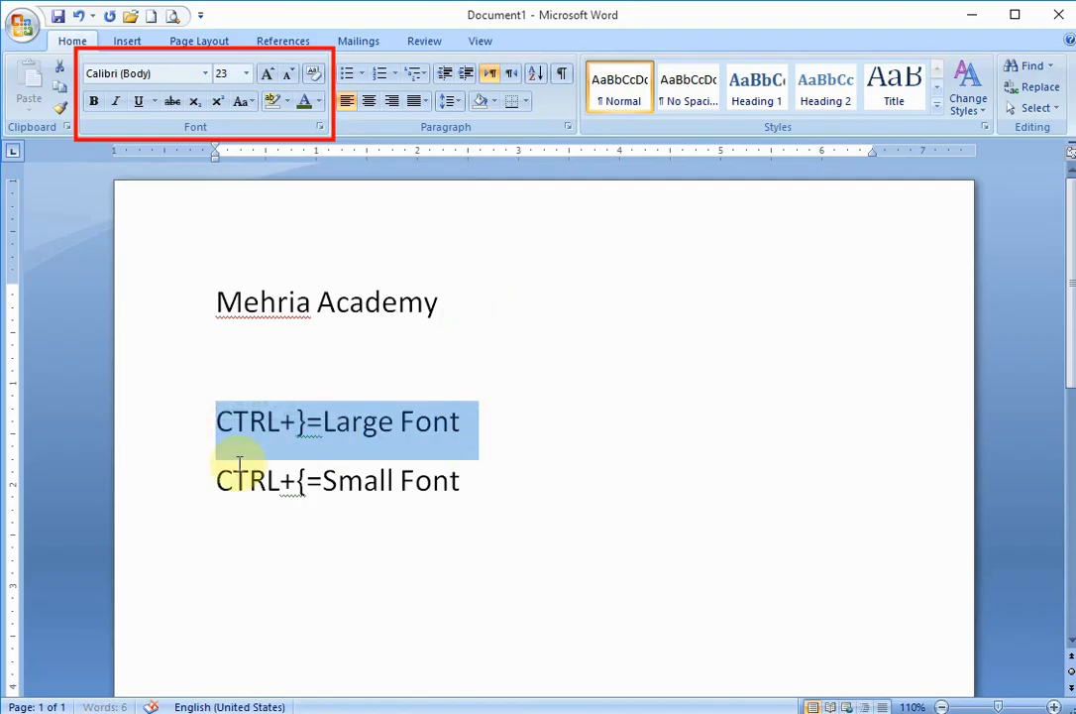
{"action": "left_click_drag", "start_coordinate": [486, 486], "coordinate": [208, 490]}
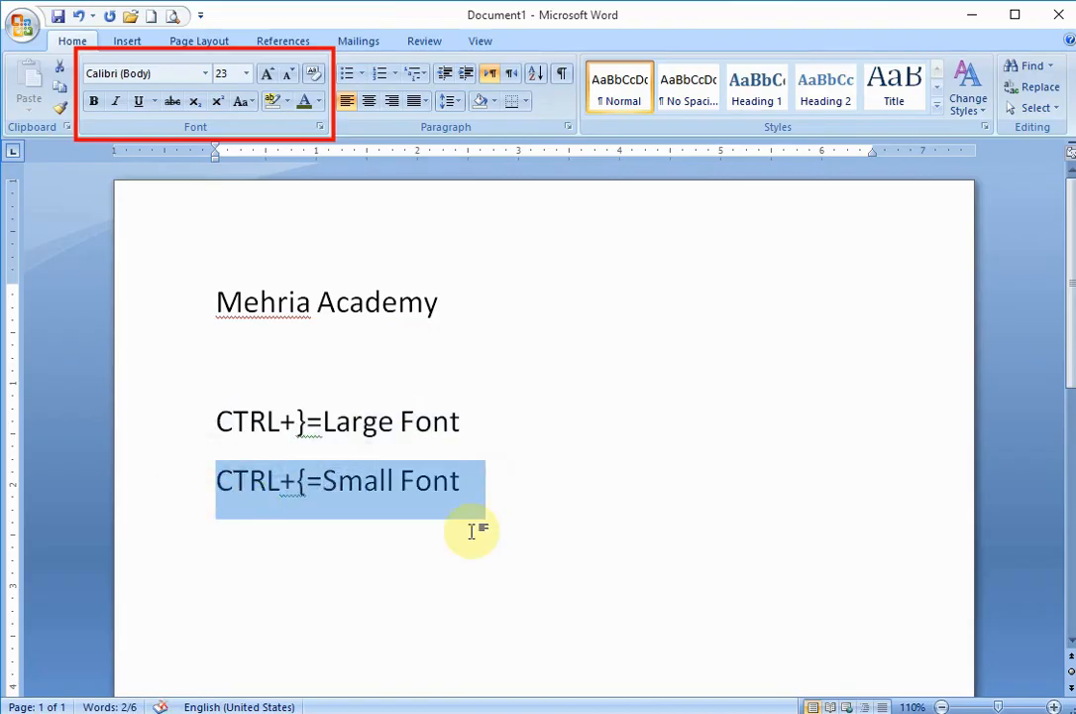
{"action": "left_click", "coordinate": [584, 476]}
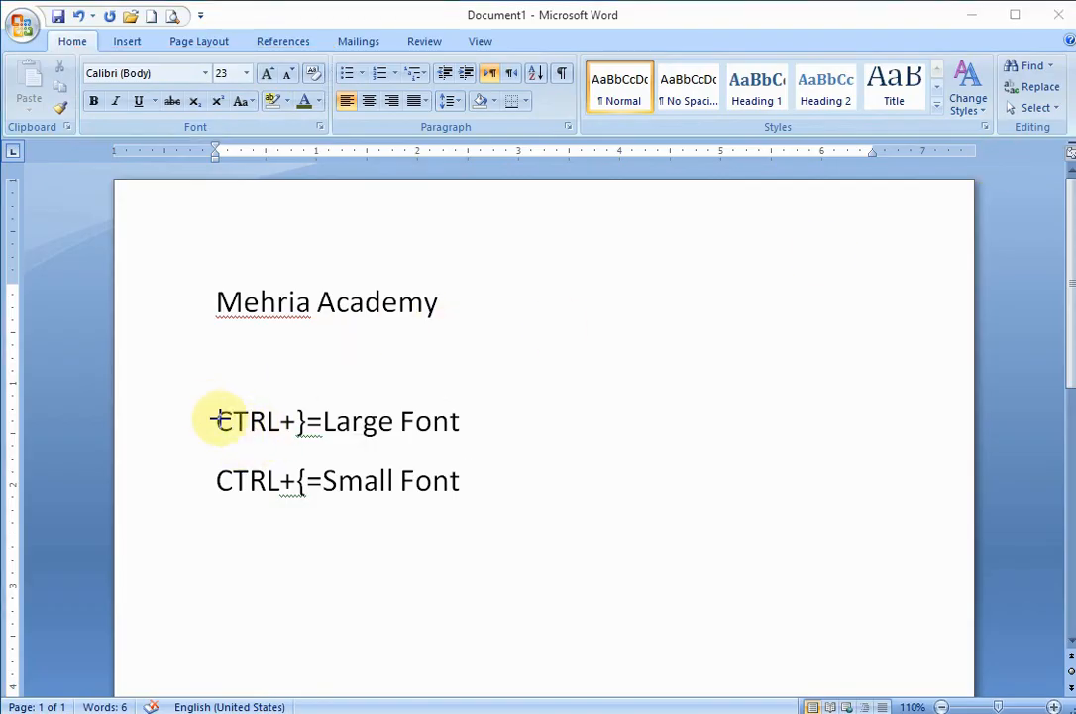
{"action": "mouse_move", "coordinate": [208, 401]}
{"action": "left_mouse_down"}
{"action": "mouse_move", "coordinate": [275, 455]}
{"action": "mouse_move", "coordinate": [500, 493]}
{"action": "mouse_move", "coordinate": [485, 506]}
{"action": "mouse_move", "coordinate": [492, 499]}
{"action": "left_mouse_up"}
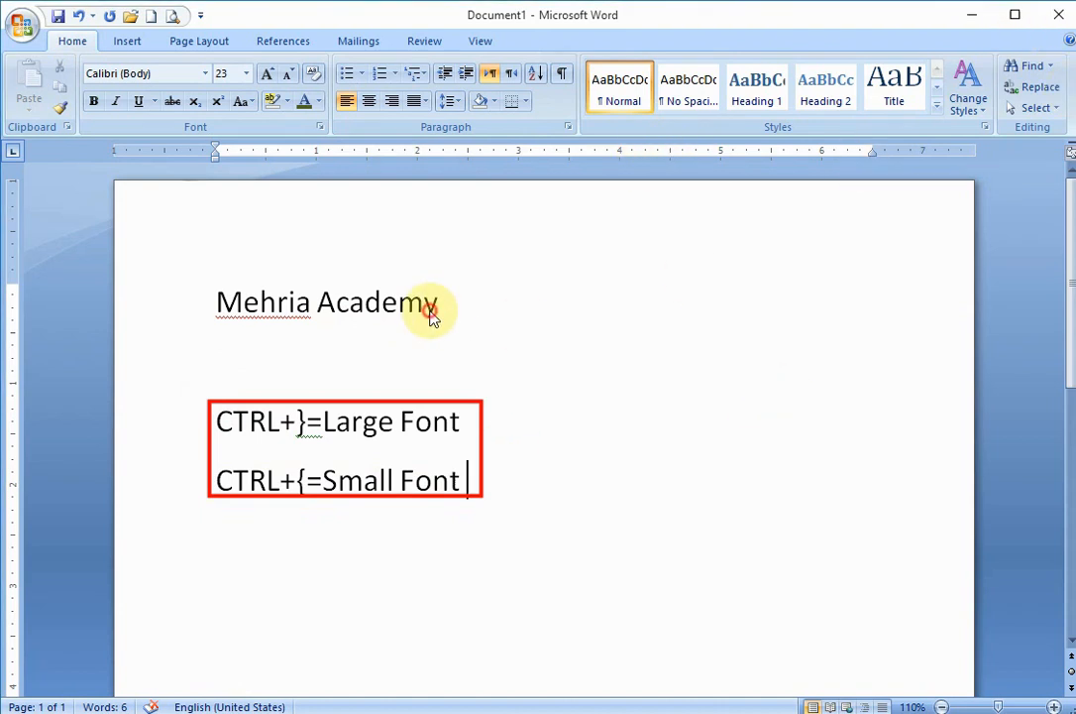
- Change the font of the "Mehria Academy" line to Times New Roman (Headings)
{"action": "left_click_drag", "start_coordinate": [440, 306], "coordinate": [167, 309]}
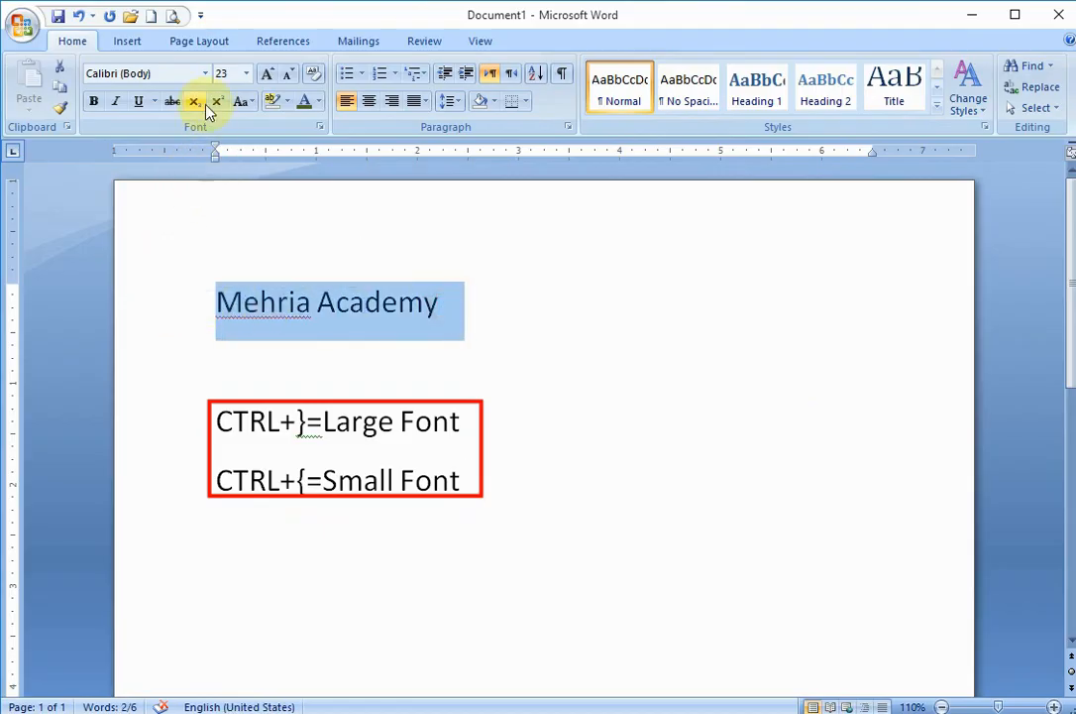
{"action": "left_click", "coordinate": [206, 74]}
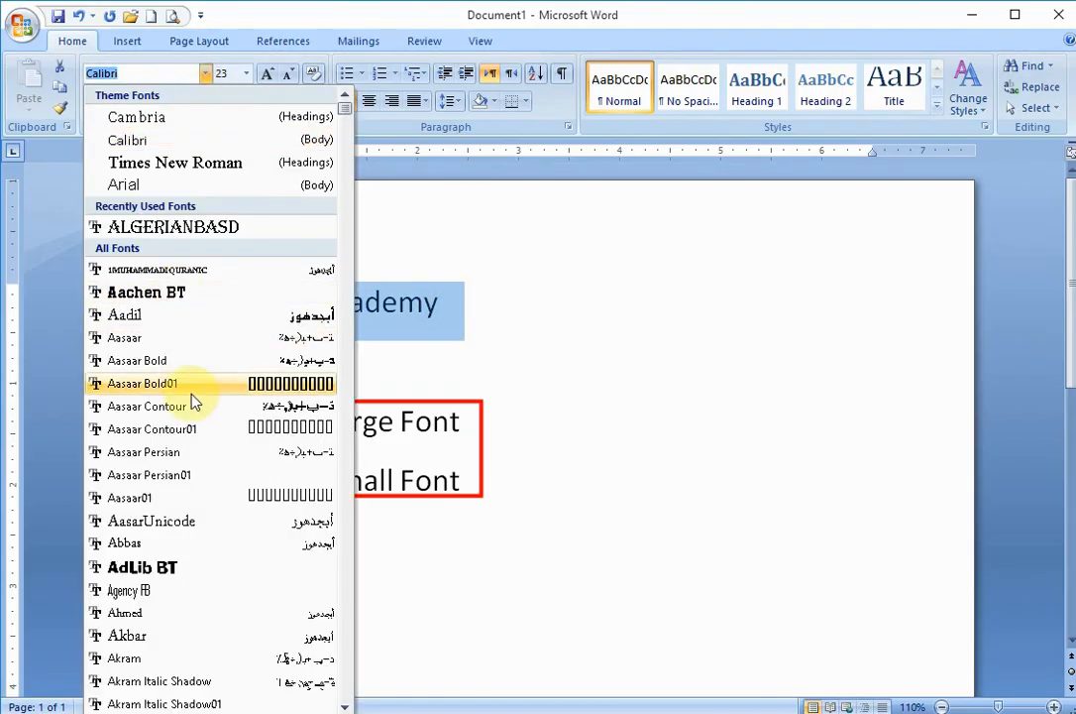
{"action": "left_click", "coordinate": [170, 163]}
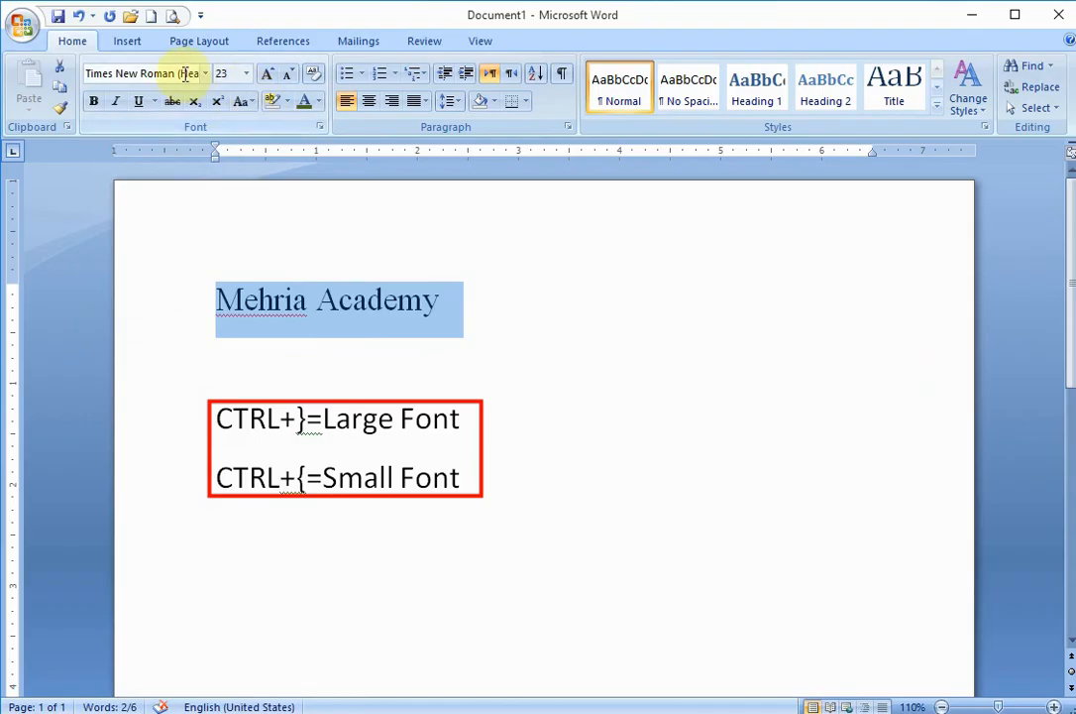
- Try the AdLib BT font on the "Mehria Academy" line and switch it back to Times New Roman (Headings)
{"action": "left_click", "coordinate": [208, 76]}
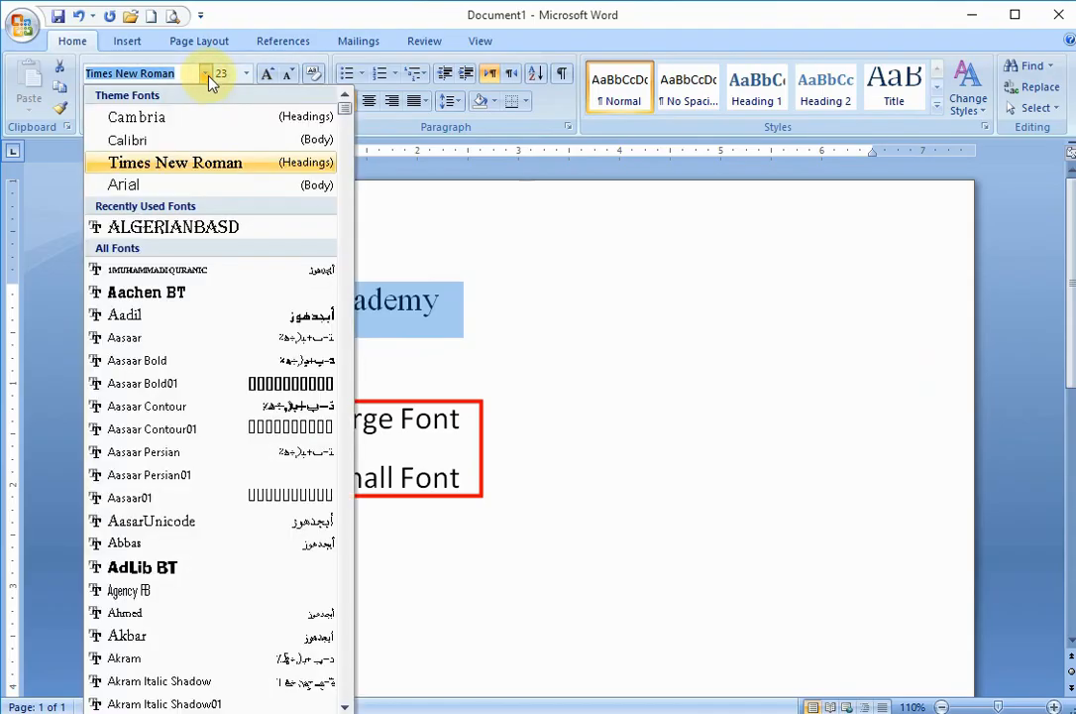
{"action": "left_click", "coordinate": [176, 570]}
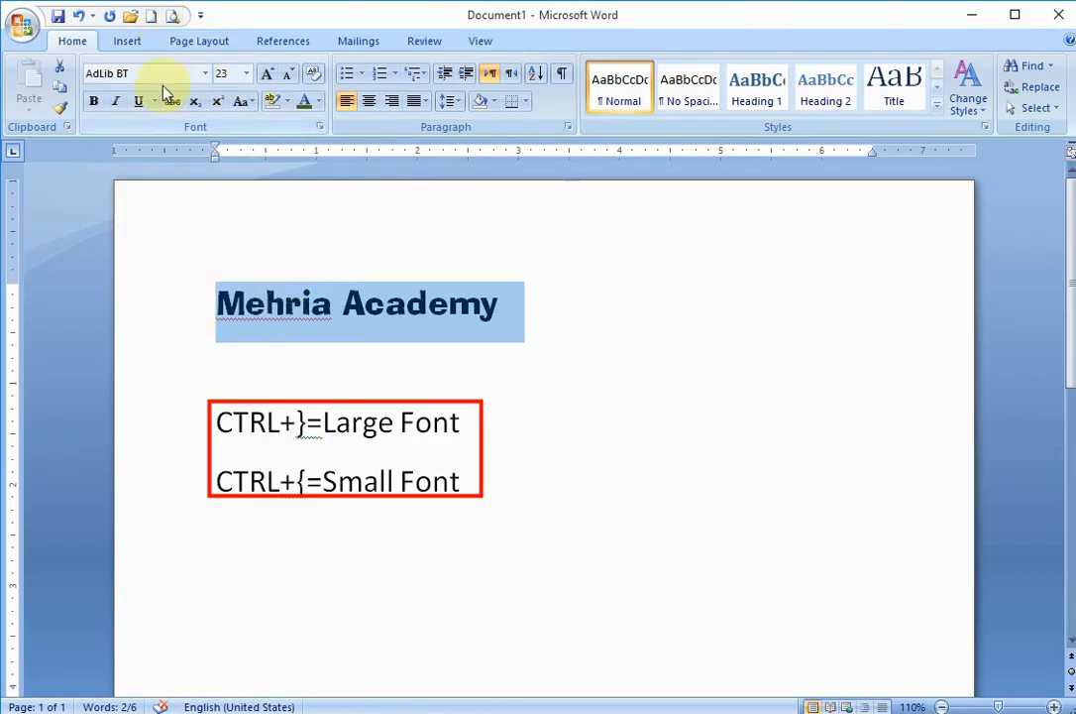
{"action": "left_click", "coordinate": [205, 74]}
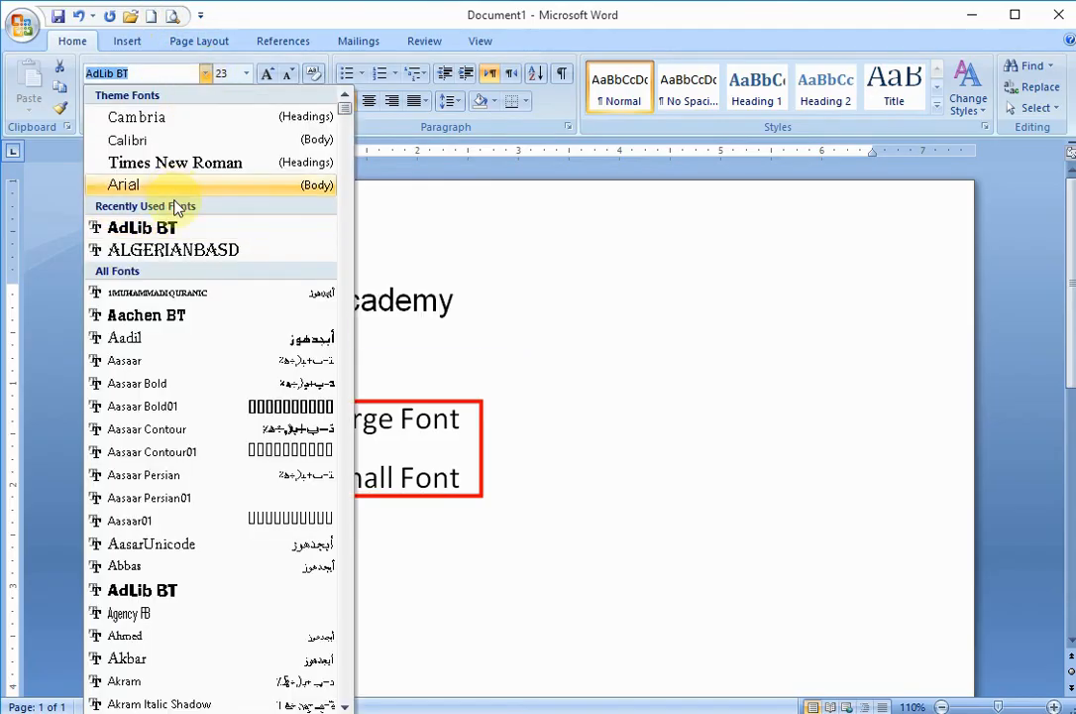
{"action": "left_click", "coordinate": [109, 161]}
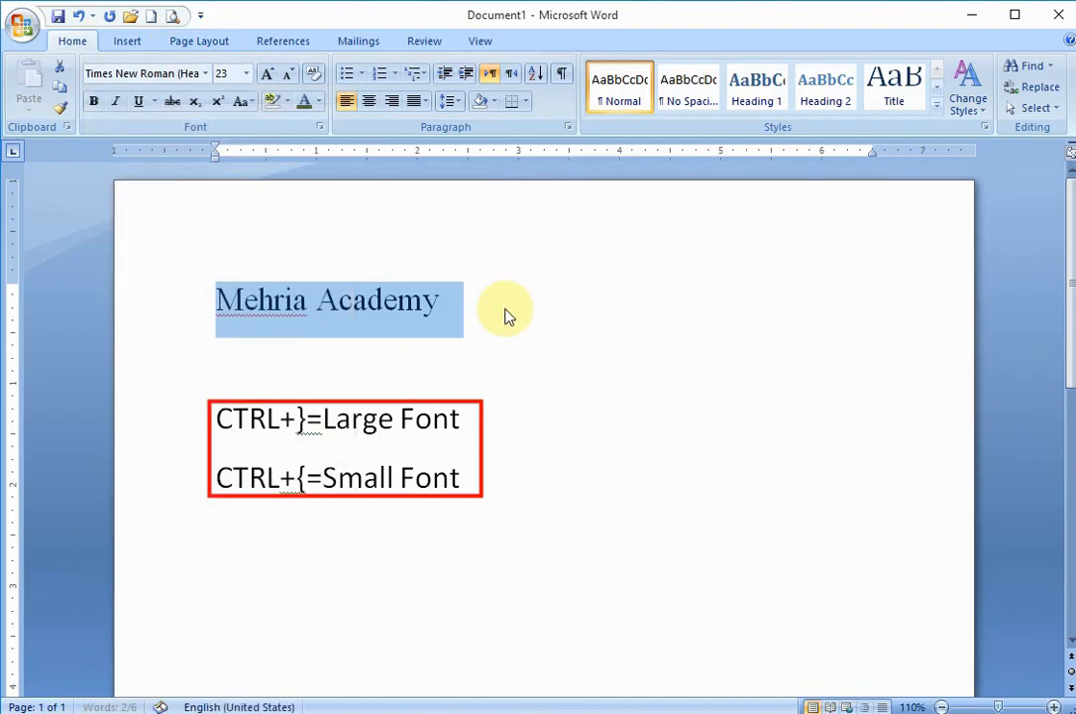
- Set the font size of the "Mehria Academy" line to 24
{"action": "left_click", "coordinate": [477, 308]}
{"action": "left_click_drag", "start_coordinate": [471, 304], "coordinate": [217, 317]}
{"action": "left_click", "coordinate": [246, 74]}
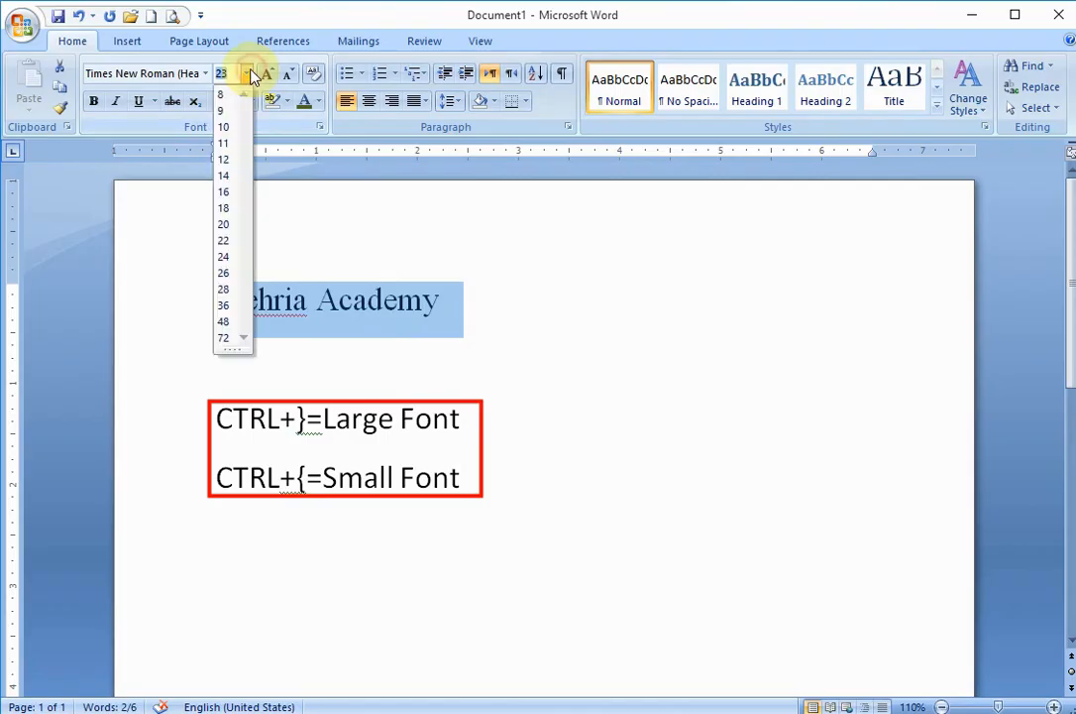
{"action": "left_click", "coordinate": [226, 255]}
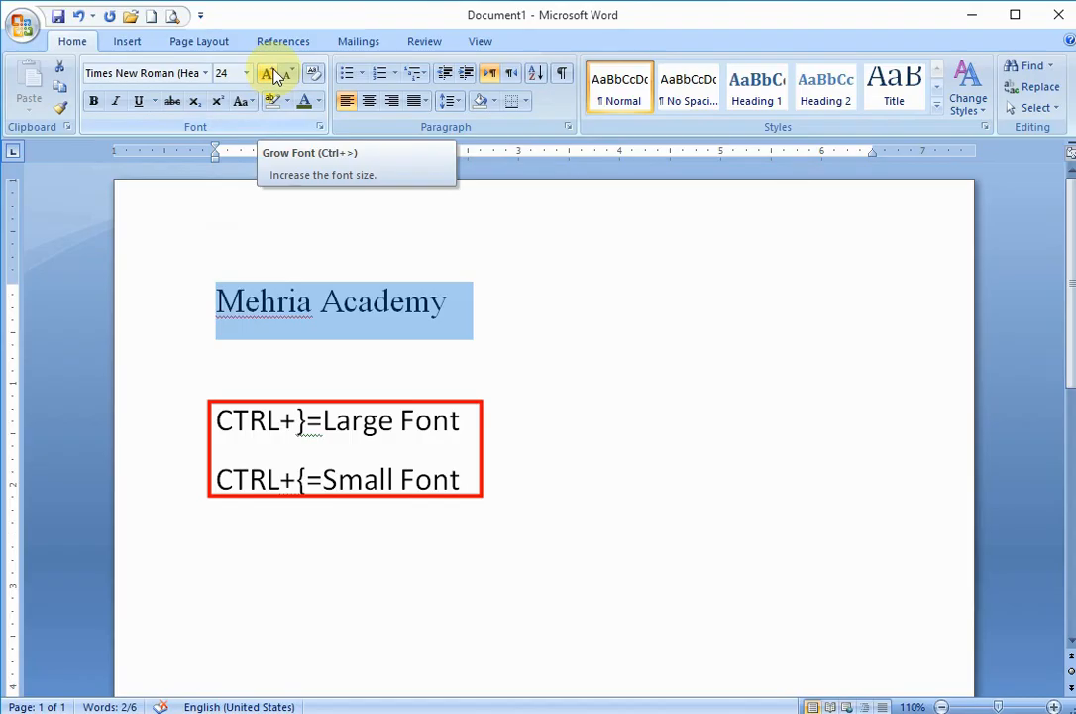
- Increase the "Mehria Academy" line's size step by step to 48 with Grow Font
{"action": "left_click", "coordinate": [269, 77]}
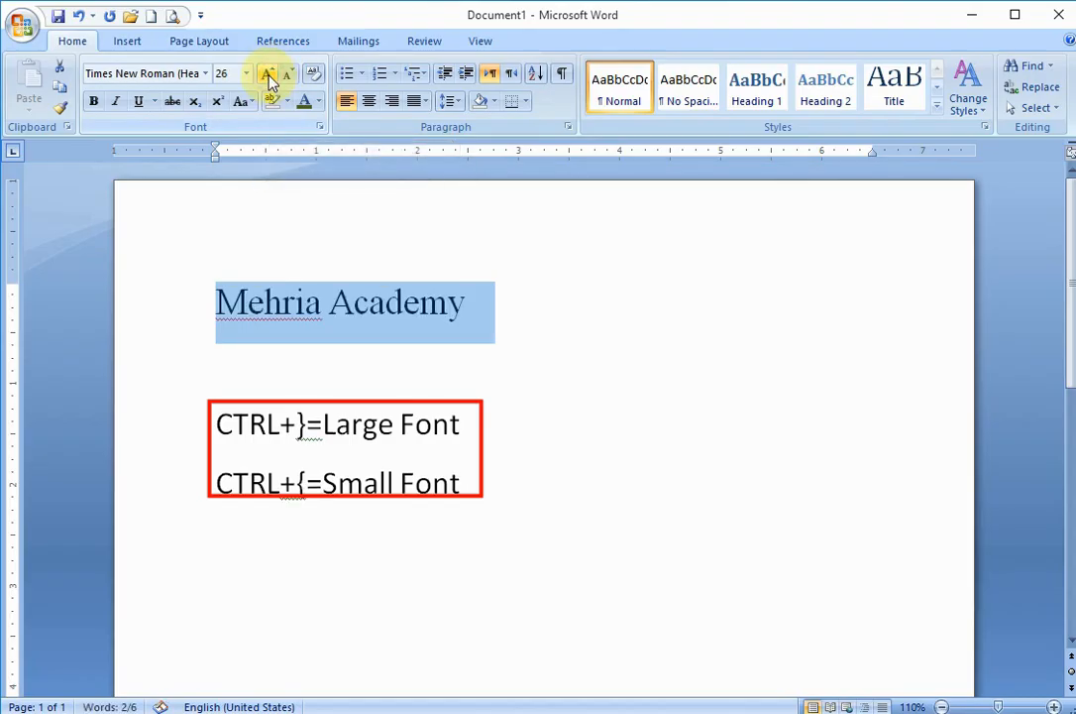
{"action": "left_click", "coordinate": [270, 79]}
{"action": "left_click", "coordinate": [269, 77]}
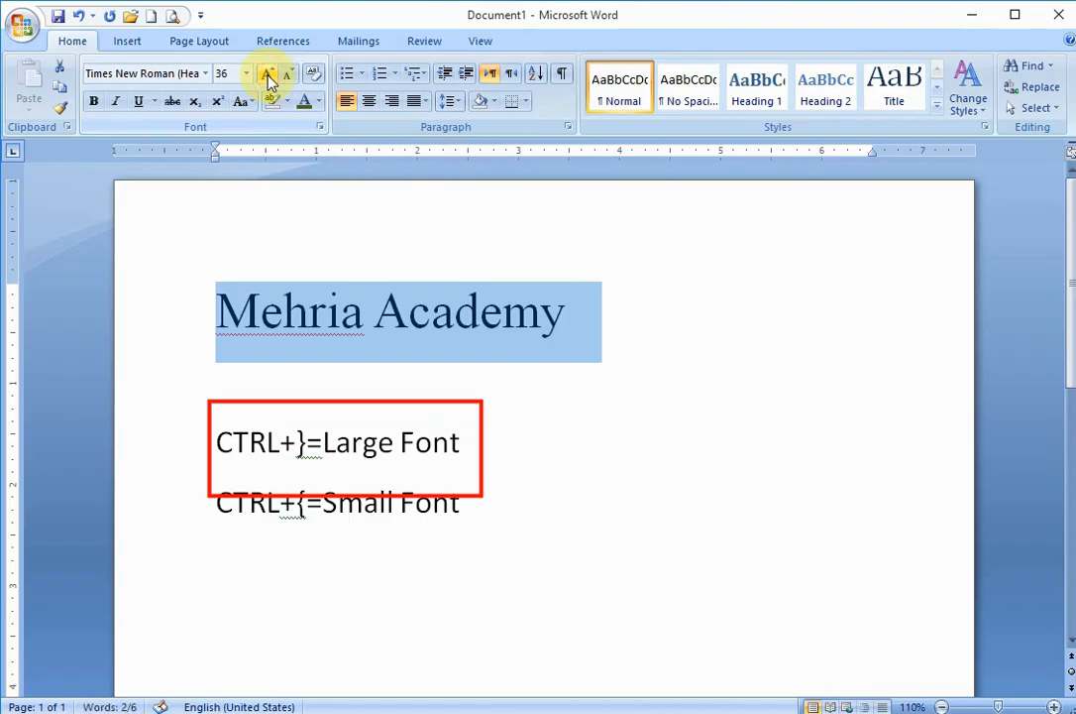
{"action": "left_click", "coordinate": [269, 77]}
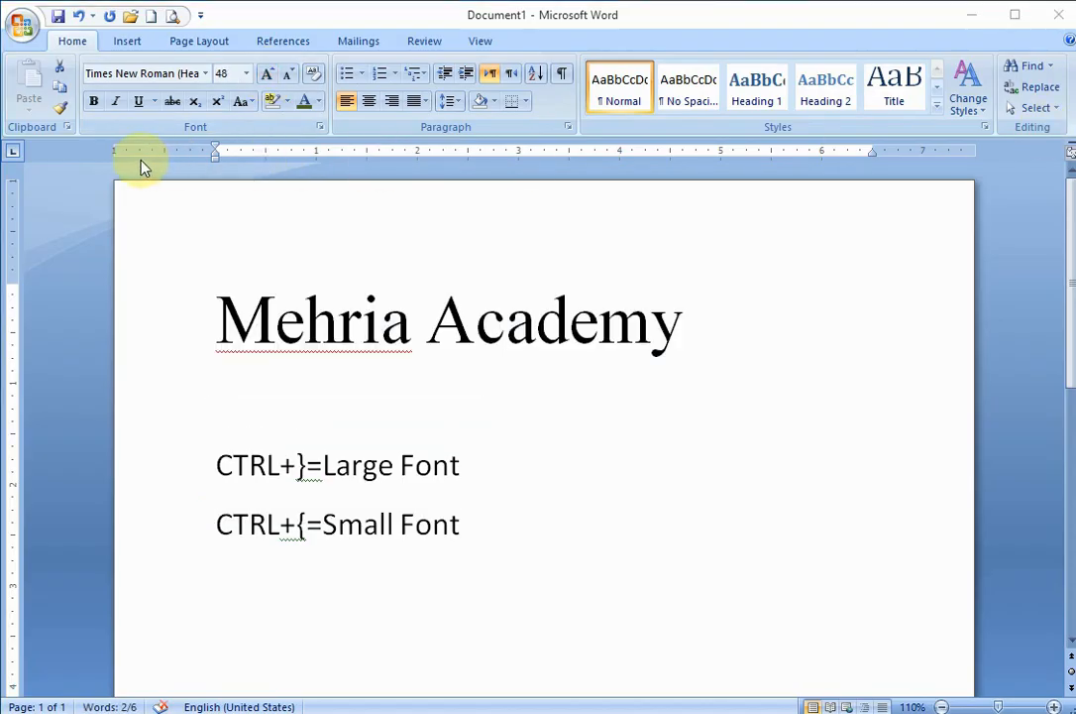
- Reduce the "Mehria Academy" line's font size step by step to 24 with Shrink Font
{"action": "left_click", "coordinate": [246, 74]}
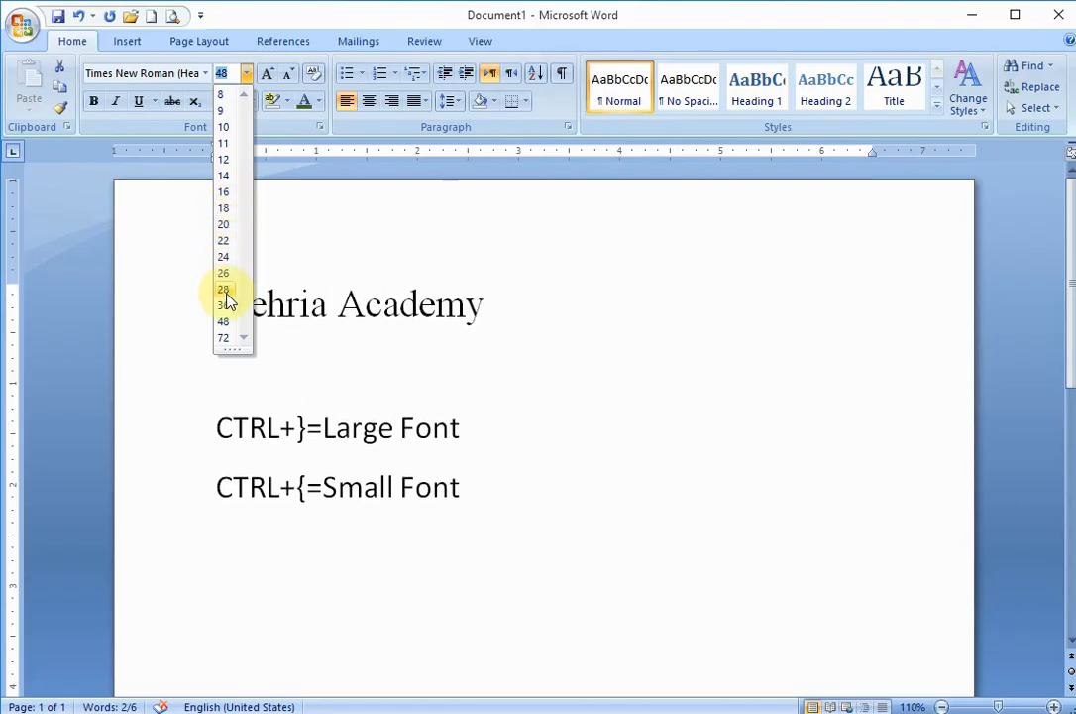
{"action": "left_click", "coordinate": [256, 9]}
{"action": "left_click", "coordinate": [288, 75]}
{"action": "left_click", "coordinate": [289, 75]}
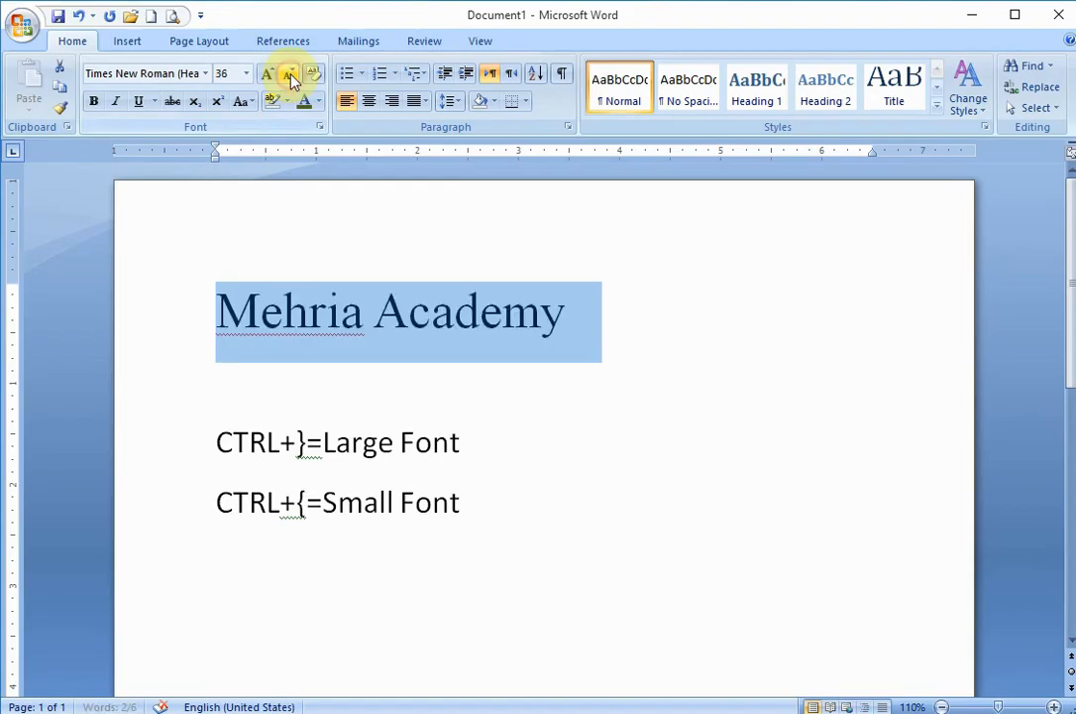
{"action": "left_click", "coordinate": [289, 76]}
{"action": "left_click", "coordinate": [290, 75]}
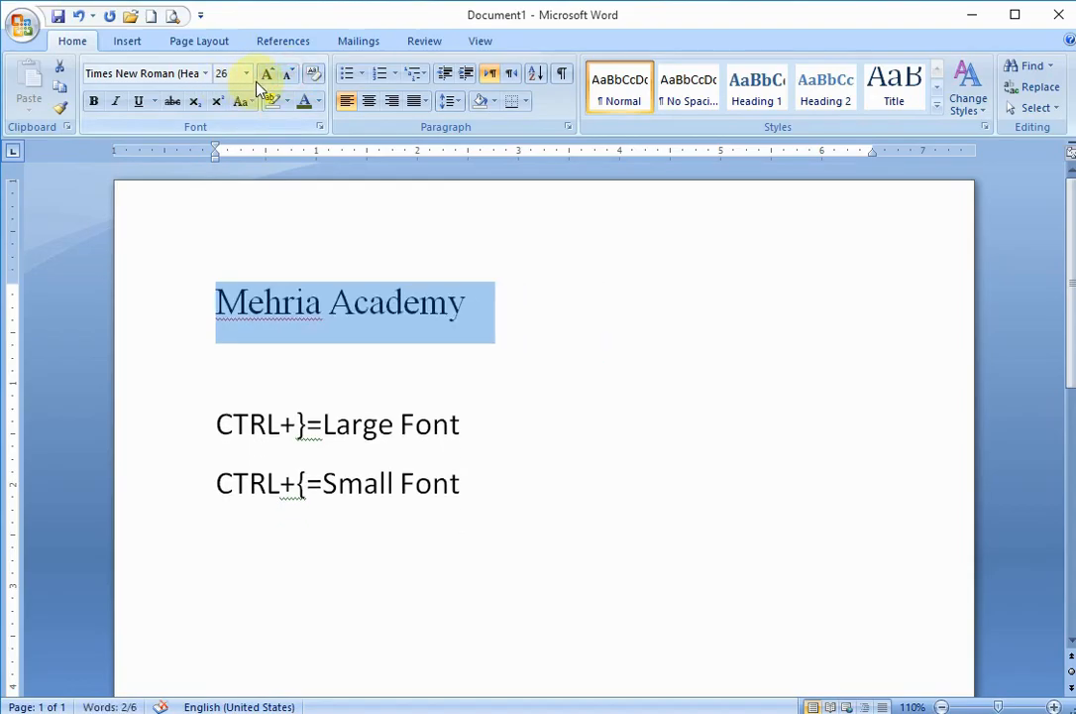
{"action": "left_click", "coordinate": [289, 75]}
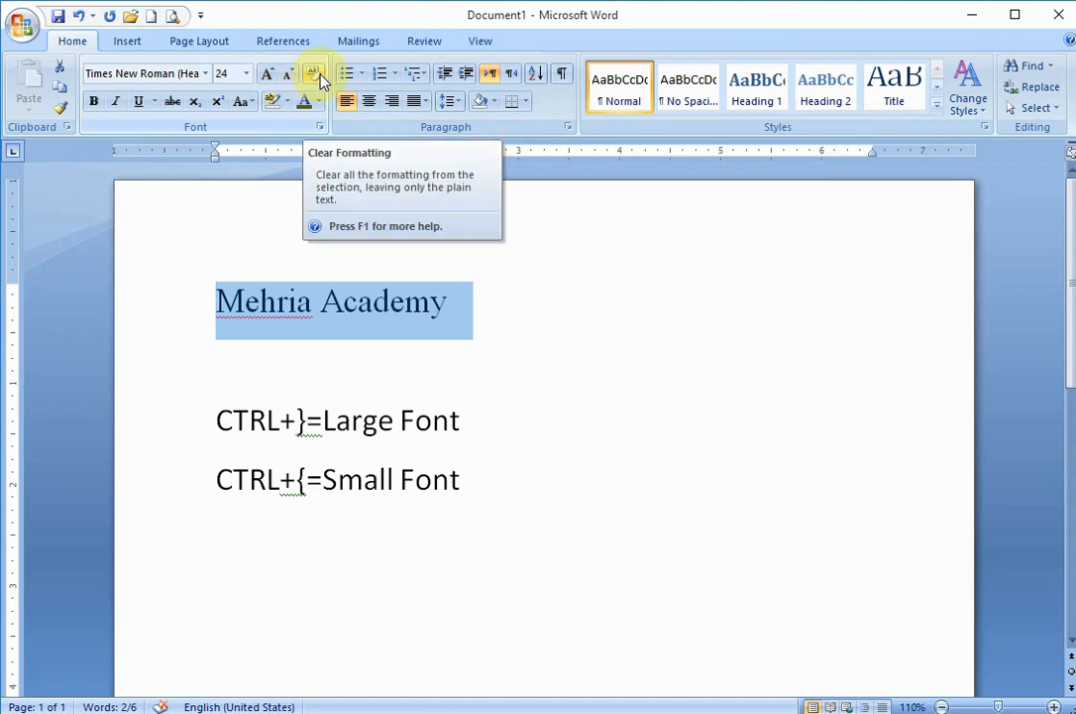
- Clear all formatting from the "Mehria Academy" line and undo the clearing
{"action": "left_click", "coordinate": [316, 78]}
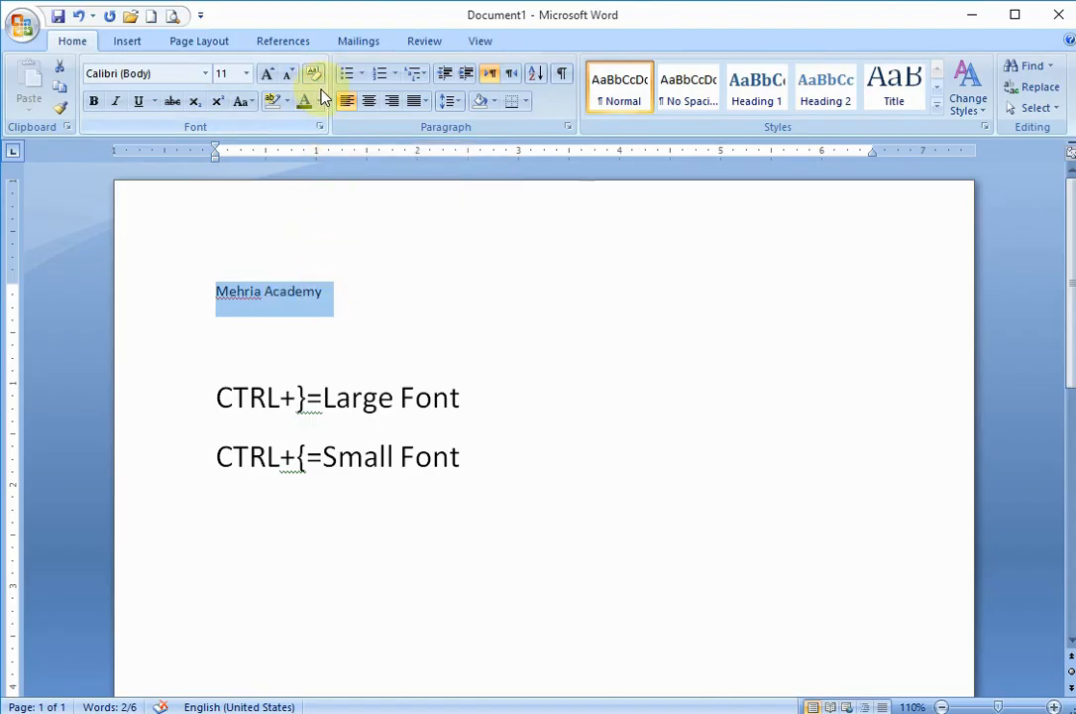
{"action": "key", "text": "ctrl+z"}
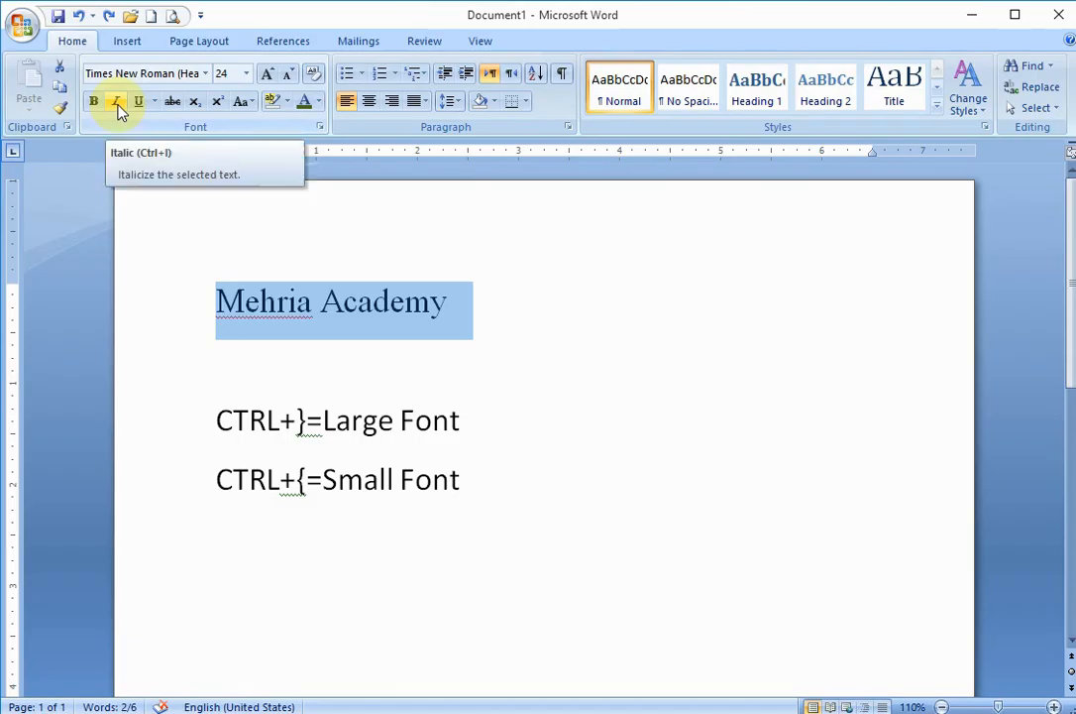
- Make the "Mehria Academy" line bold and preview the underline styles without applying one
{"action": "left_click", "coordinate": [93, 102]}
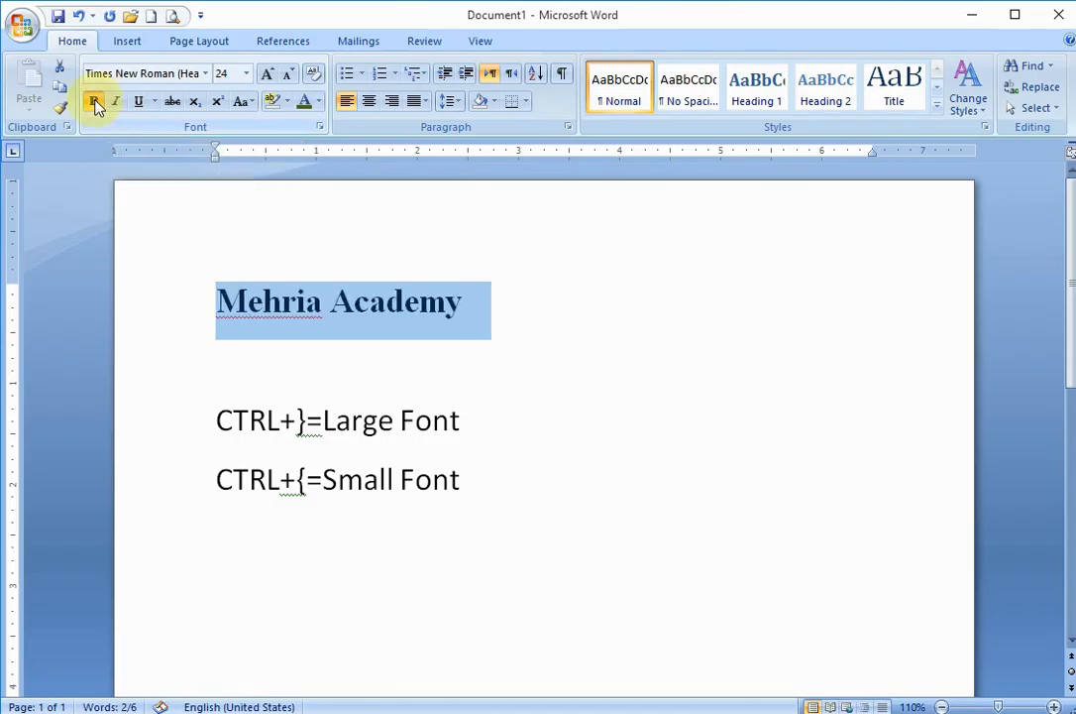
{"action": "left_click", "coordinate": [156, 103]}
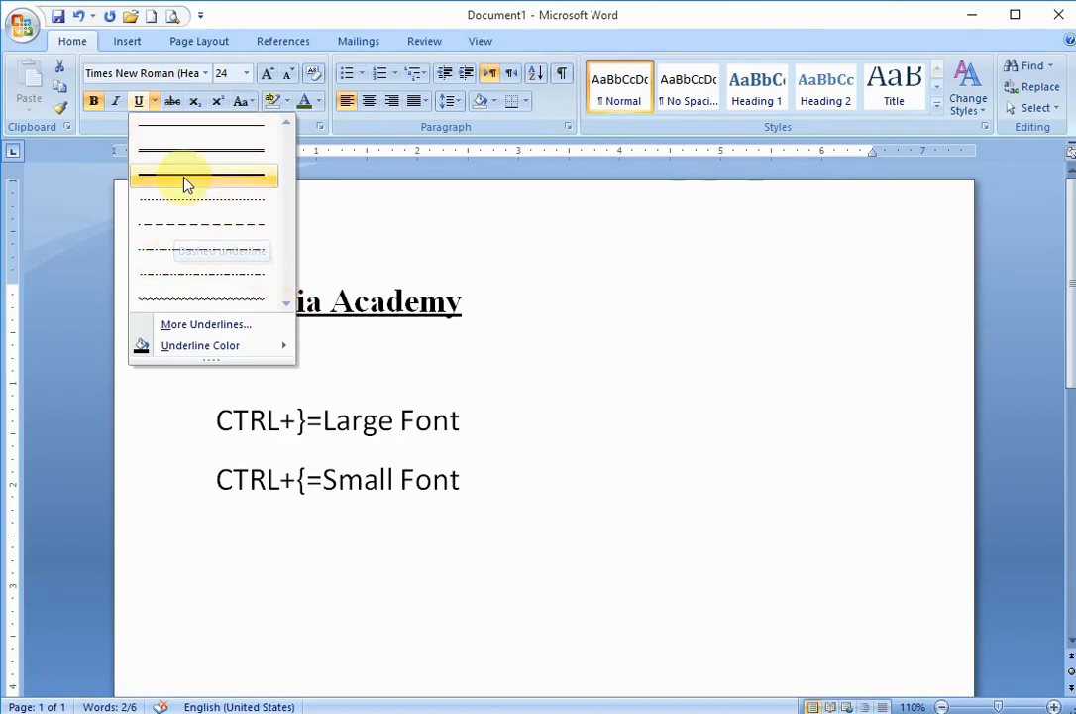
{"action": "key", "text": "Escape"}
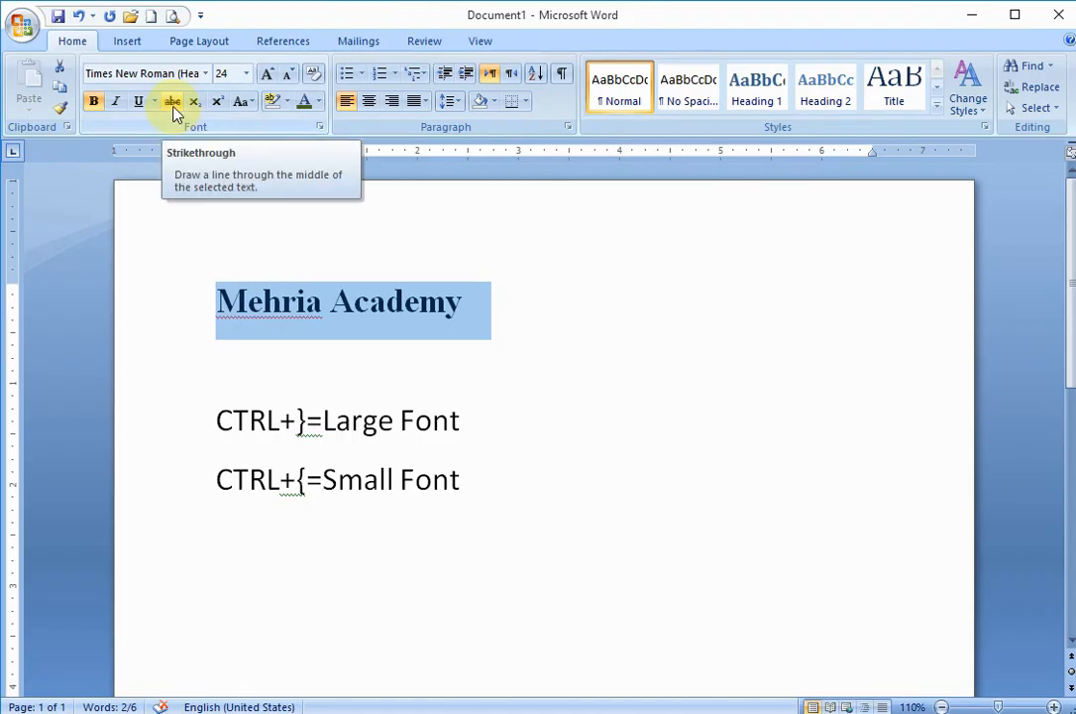
- Try strikethrough on the "Mehria Academy" line and remove it again
{"action": "left_click", "coordinate": [173, 105]}
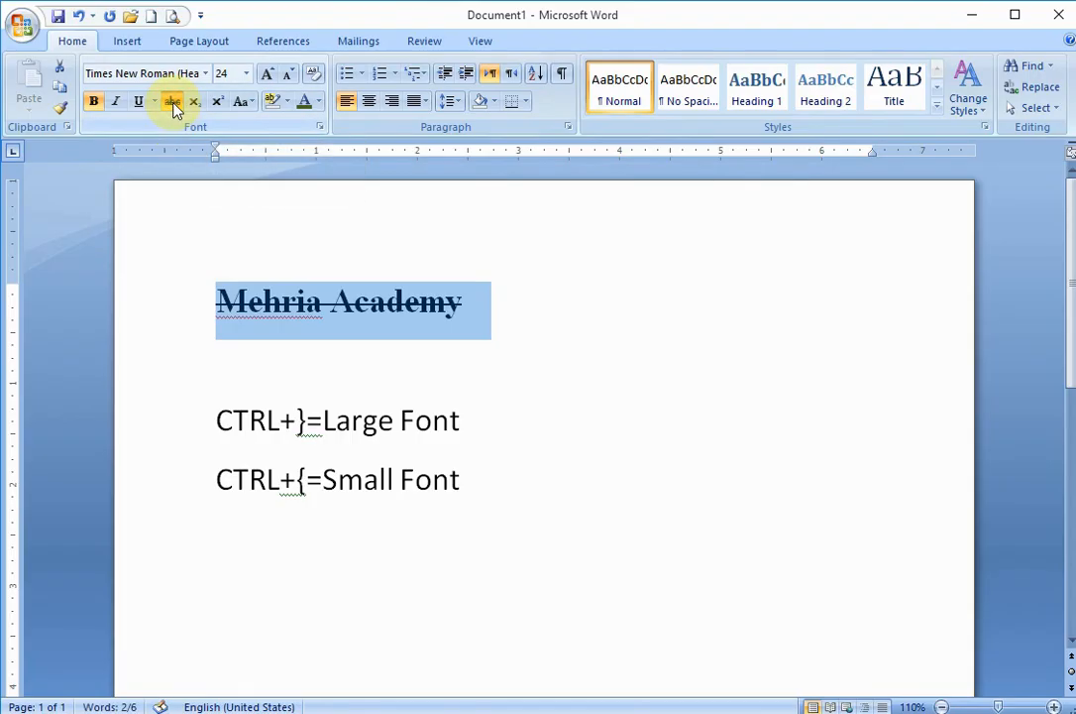
{"action": "left_click", "coordinate": [173, 105]}
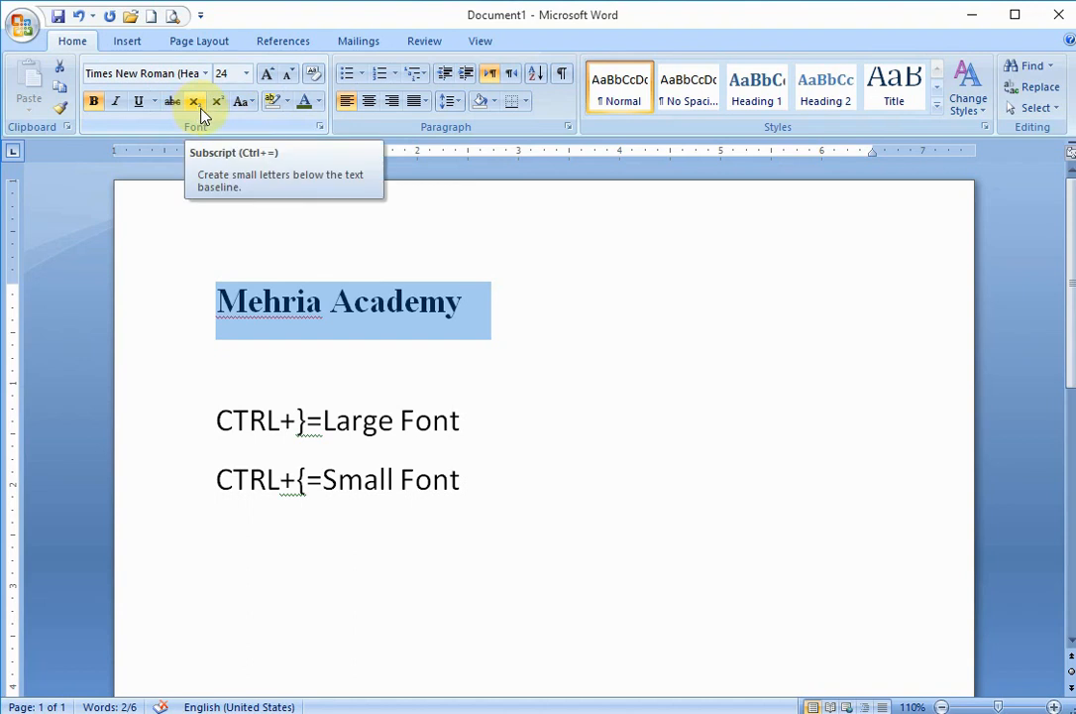
- Look through the change case, font color and text highlight color options for the selected line
{"action": "left_click", "coordinate": [250, 104]}
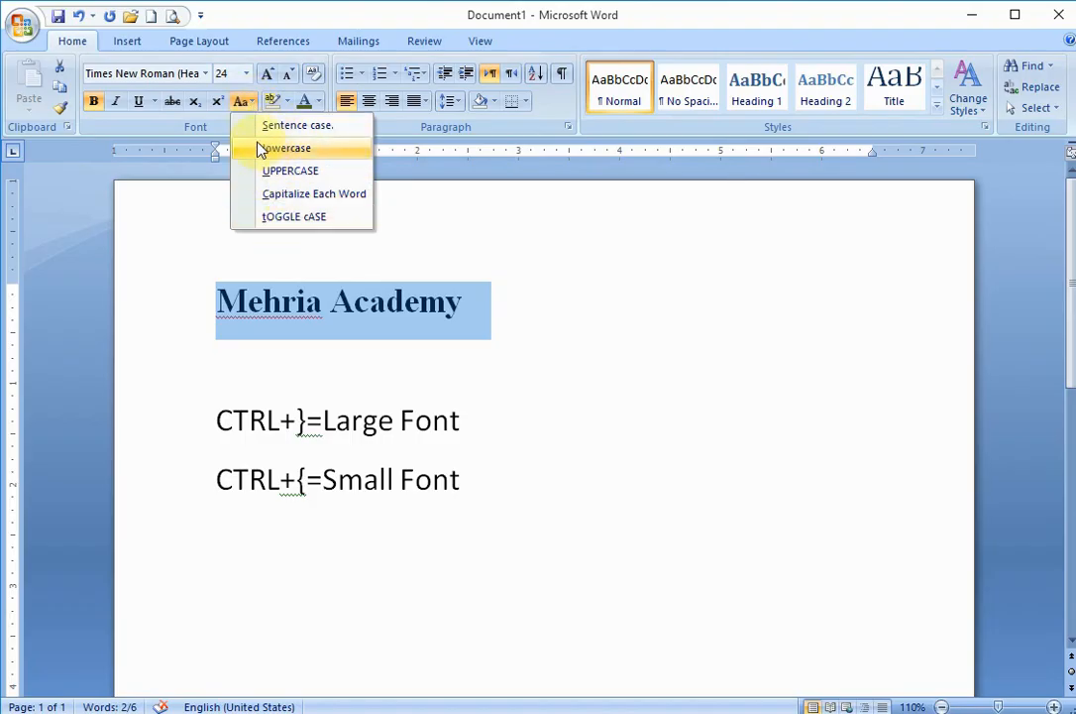
{"action": "left_click", "coordinate": [293, 123]}
{"action": "left_click", "coordinate": [319, 103]}
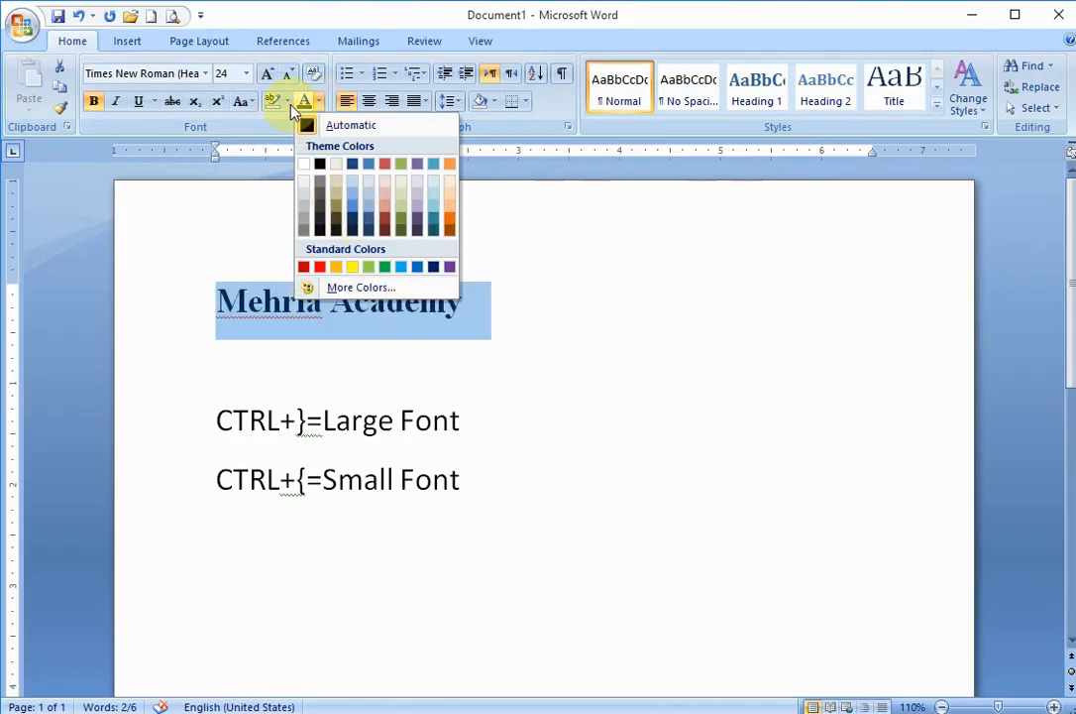
{"action": "left_click", "coordinate": [286, 101]}
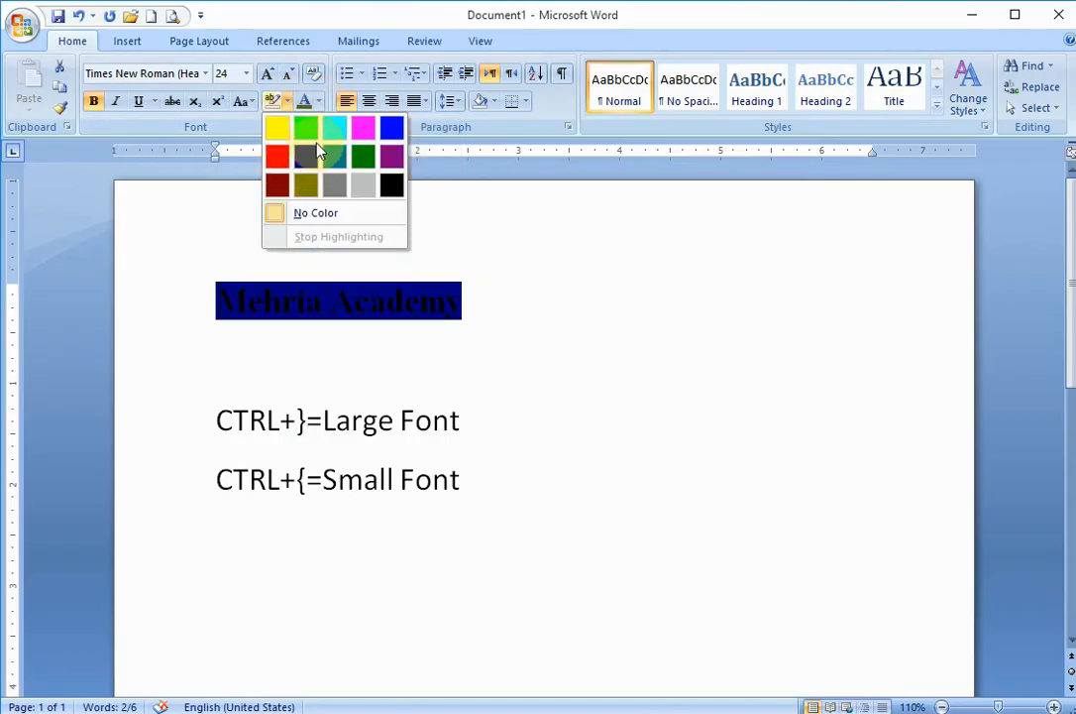
{"action": "left_click", "coordinate": [468, 164]}
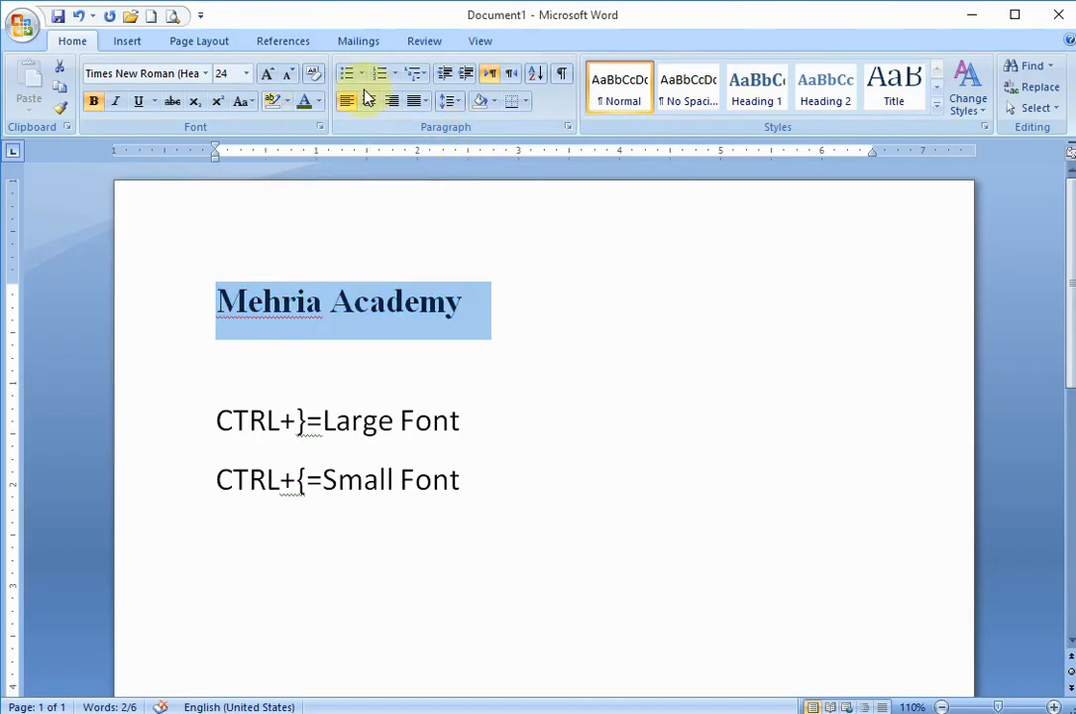
- Open the Font dialog beside the selected line and review its Character Spacing settings before returning to the font settings
{"action": "left_click", "coordinate": [322, 129]}
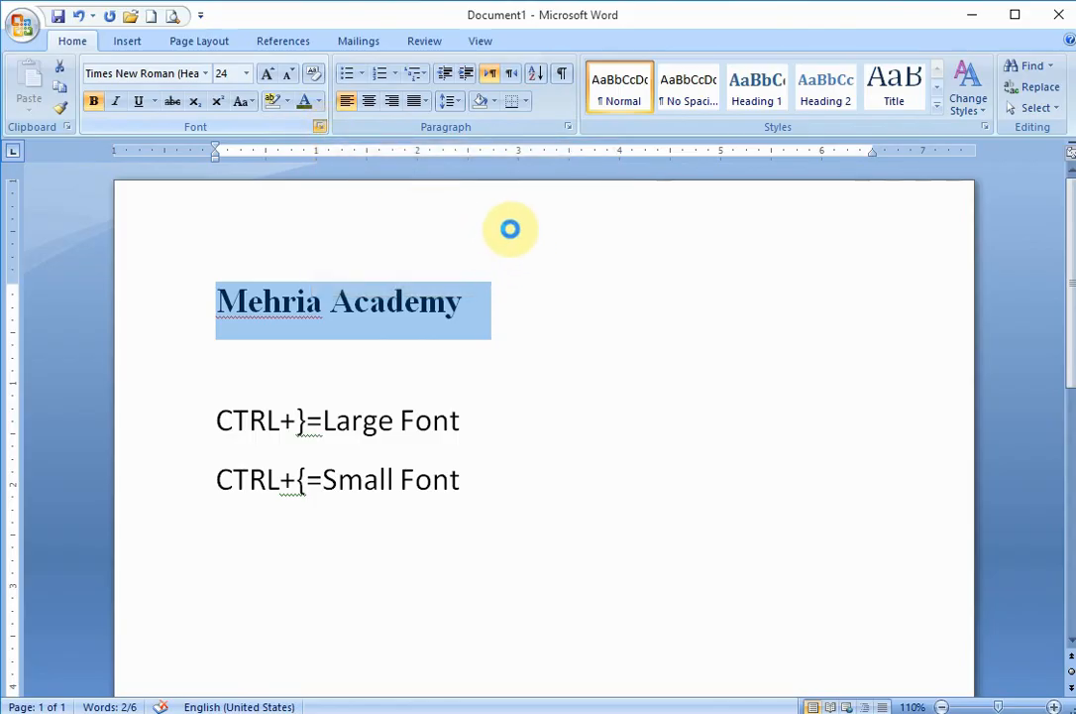
{"action": "left_click_drag", "start_coordinate": [468, 103], "coordinate": [714, 36]}
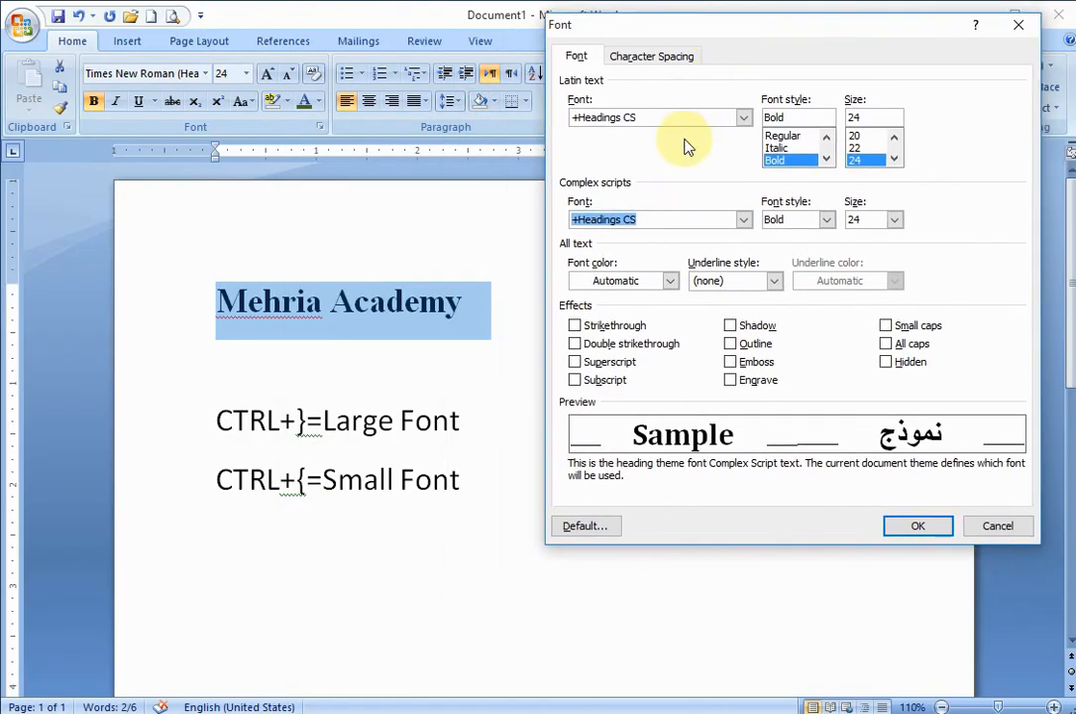
{"action": "left_click", "coordinate": [672, 57]}
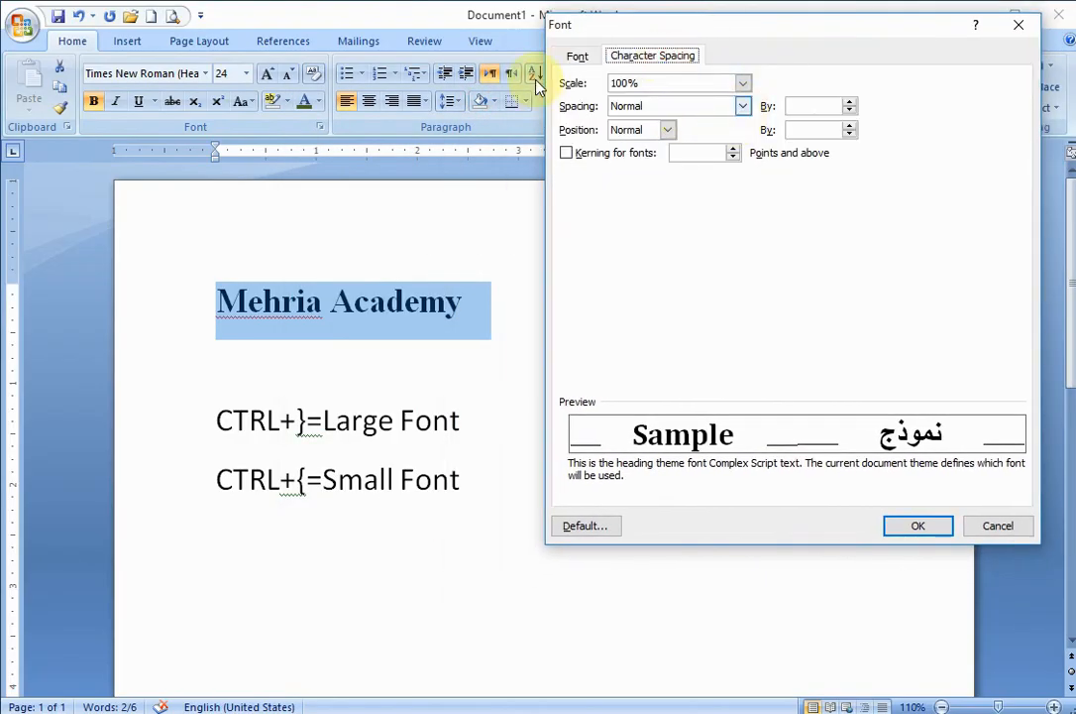
{"action": "left_click", "coordinate": [577, 57]}
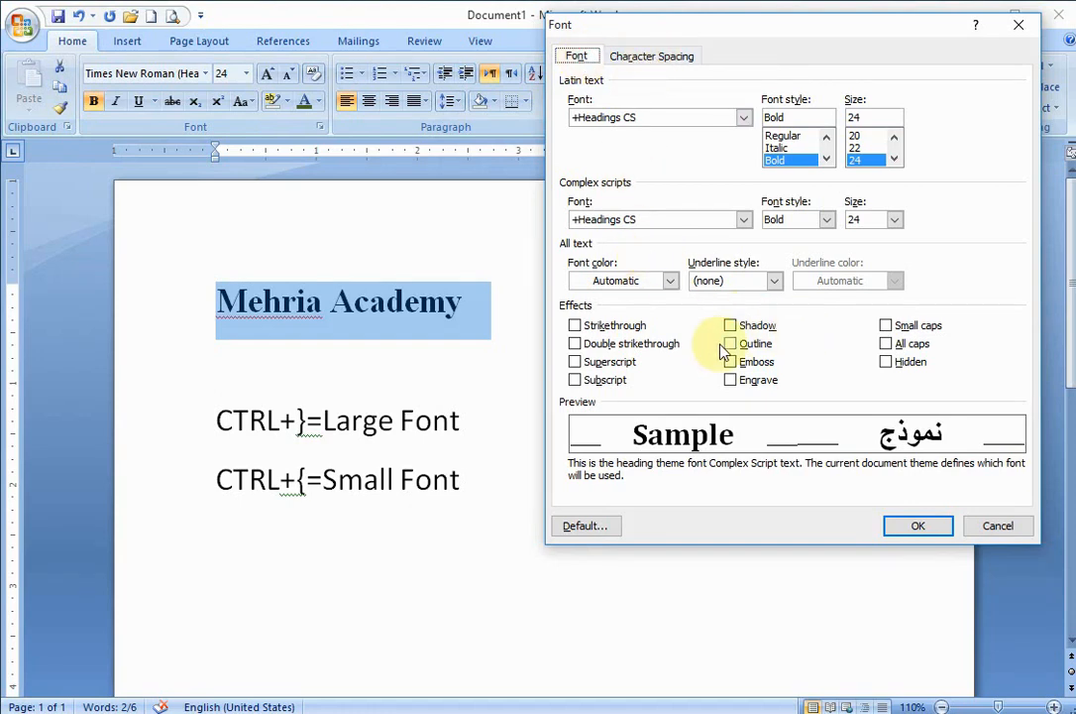
- Preview the Strikethrough, Double strikethrough, Superscript and Subscript effects one by one, switching each off again
{"action": "left_click", "coordinate": [576, 326]}
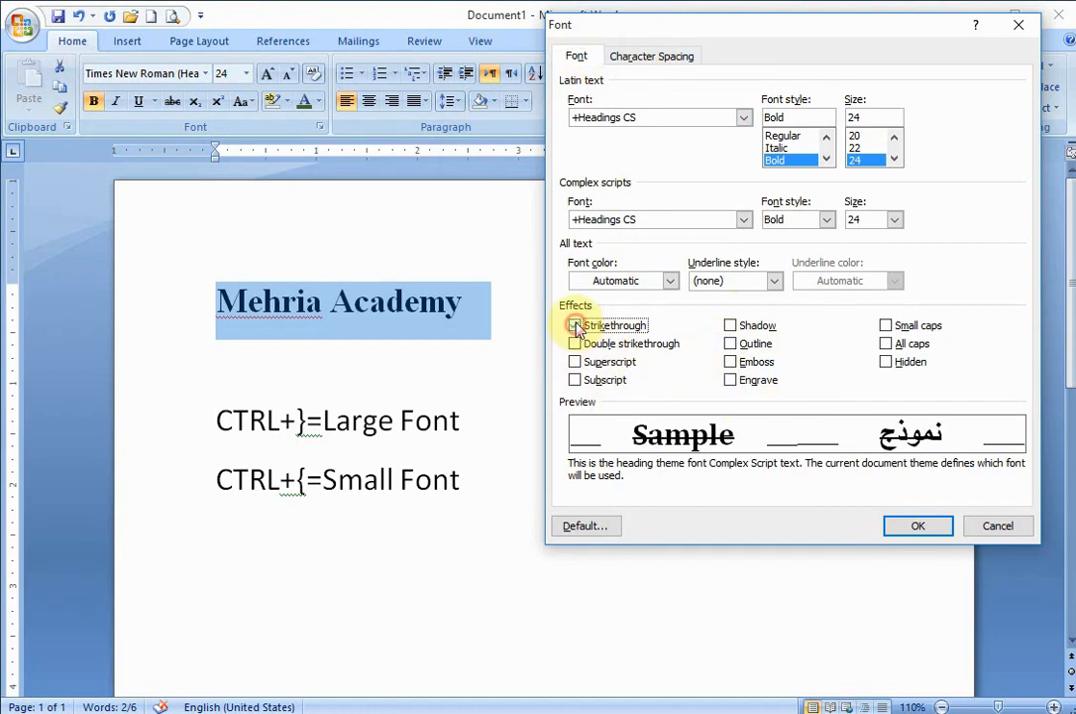
{"action": "left_click", "coordinate": [576, 326]}
{"action": "left_click", "coordinate": [575, 344]}
{"action": "left_click", "coordinate": [575, 344]}
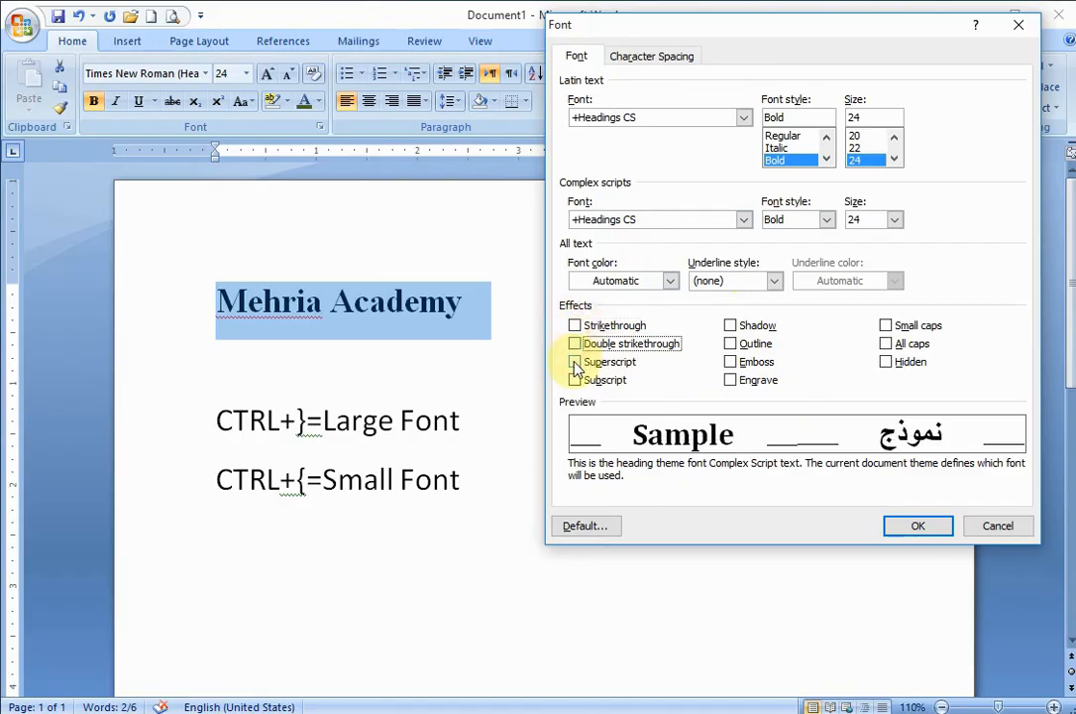
{"action": "left_click", "coordinate": [576, 363]}
{"action": "left_click", "coordinate": [576, 363]}
{"action": "left_click", "coordinate": [576, 380]}
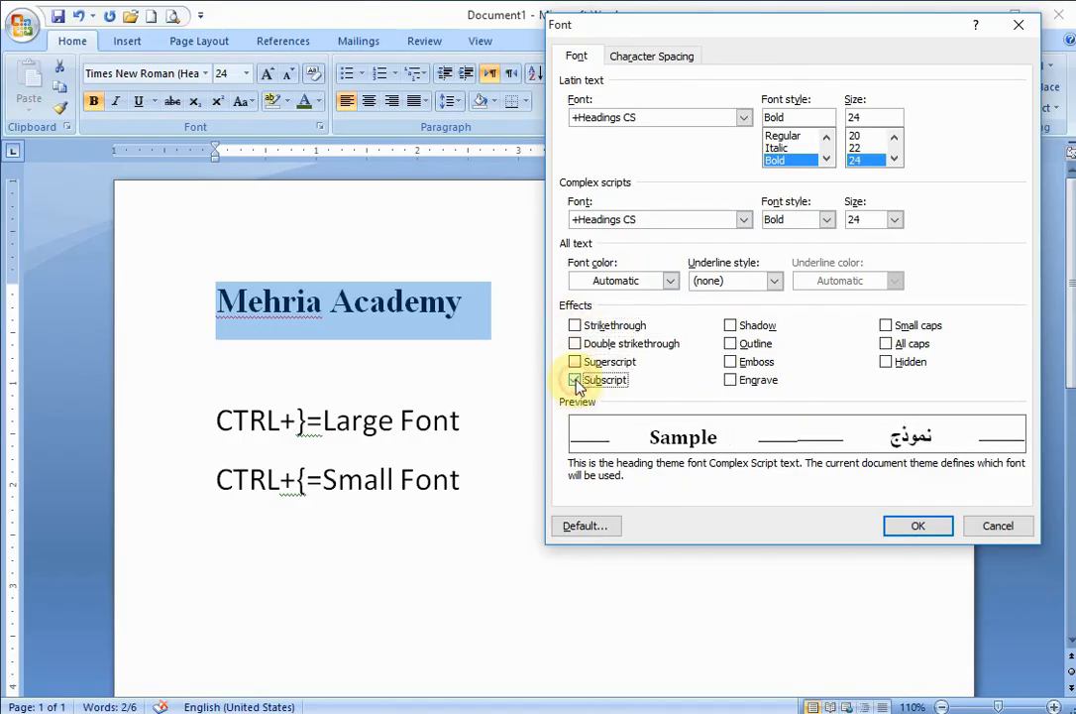
{"action": "left_click", "coordinate": [576, 381]}
- Preview the Shadow, Outline, Emboss and Engrave effects one by one, switching each off again
{"action": "left_click", "coordinate": [730, 326]}
{"action": "left_click", "coordinate": [730, 326]}
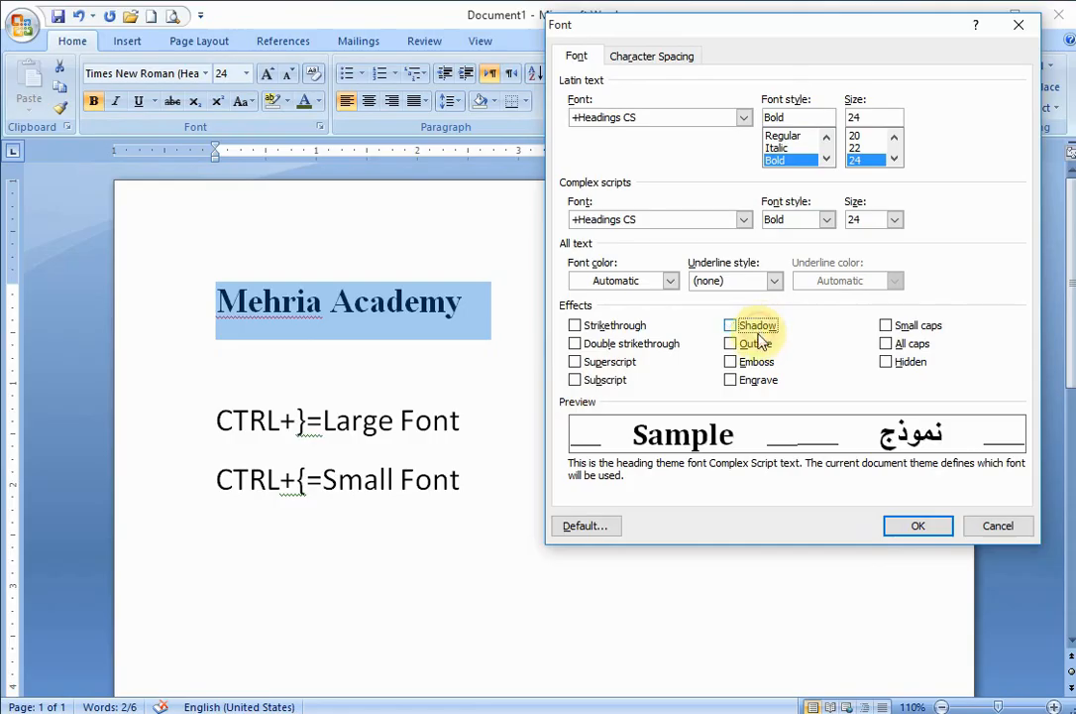
{"action": "left_click", "coordinate": [753, 345]}
{"action": "left_click", "coordinate": [753, 345]}
{"action": "left_click", "coordinate": [756, 363]}
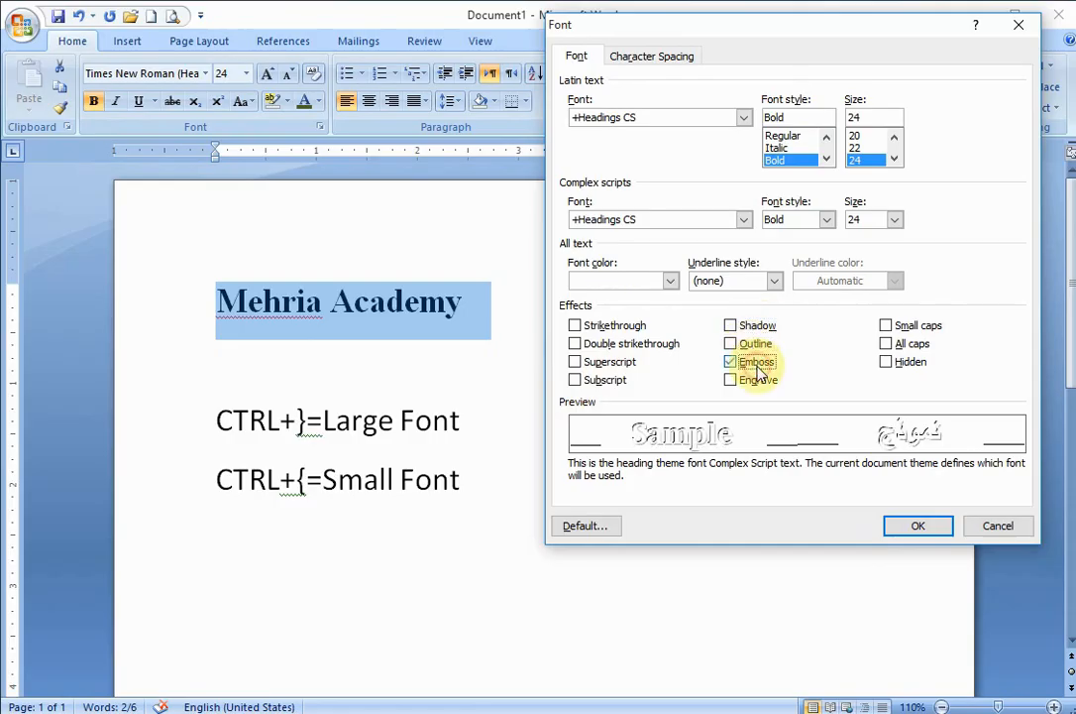
{"action": "left_click", "coordinate": [756, 363]}
{"action": "left_click", "coordinate": [756, 381]}
{"action": "left_click", "coordinate": [756, 380]}
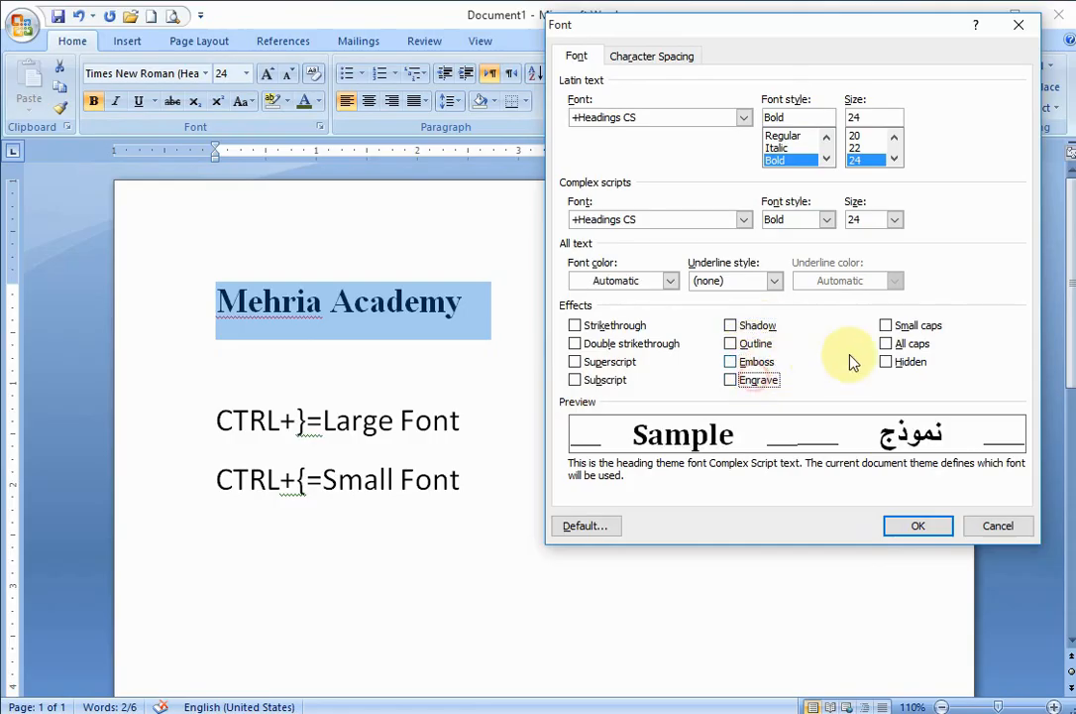
- Preview the Small caps, All caps and Hidden effects one by one, leaving each switched off
{"action": "left_click", "coordinate": [897, 330]}
{"action": "left_click", "coordinate": [897, 330]}
{"action": "left_click", "coordinate": [896, 344]}
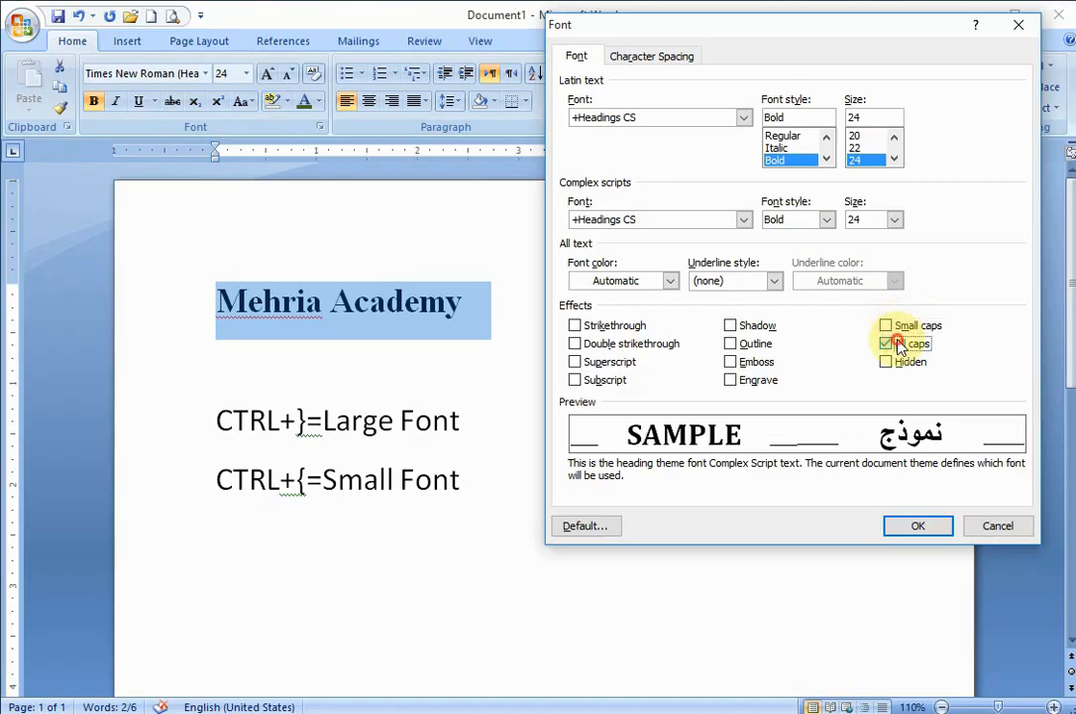
{"action": "left_click", "coordinate": [896, 344]}
{"action": "left_click", "coordinate": [897, 363]}
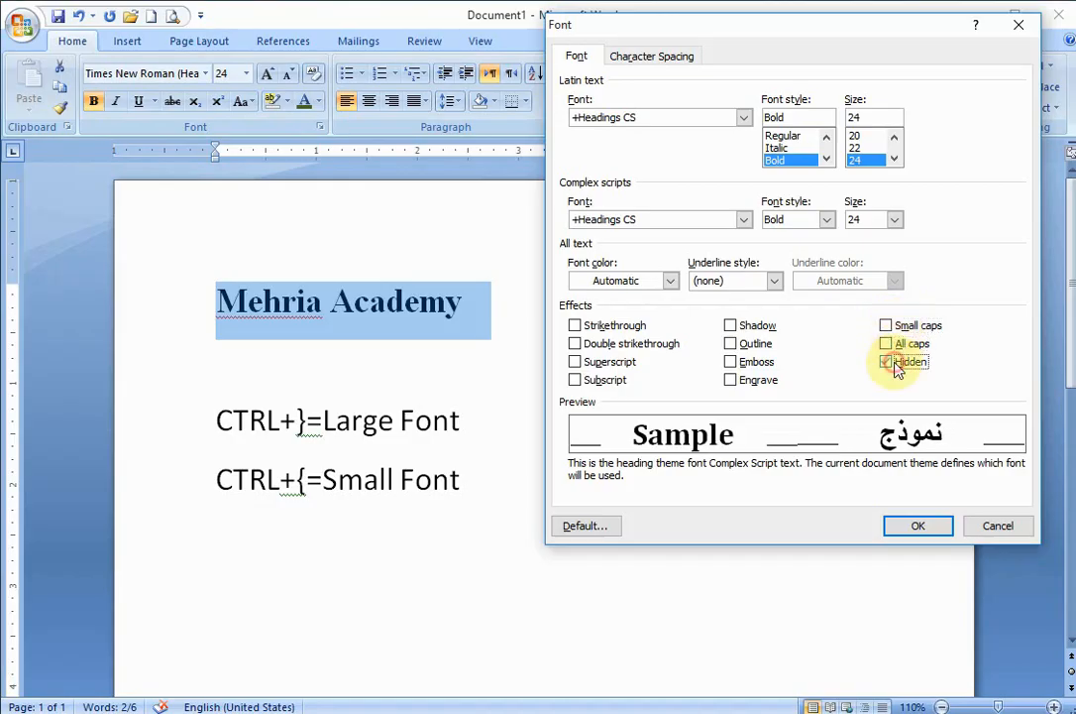
- Set the font color to dark red from the theme colors, trying dark blue first
{"action": "left_click", "coordinate": [670, 281]}
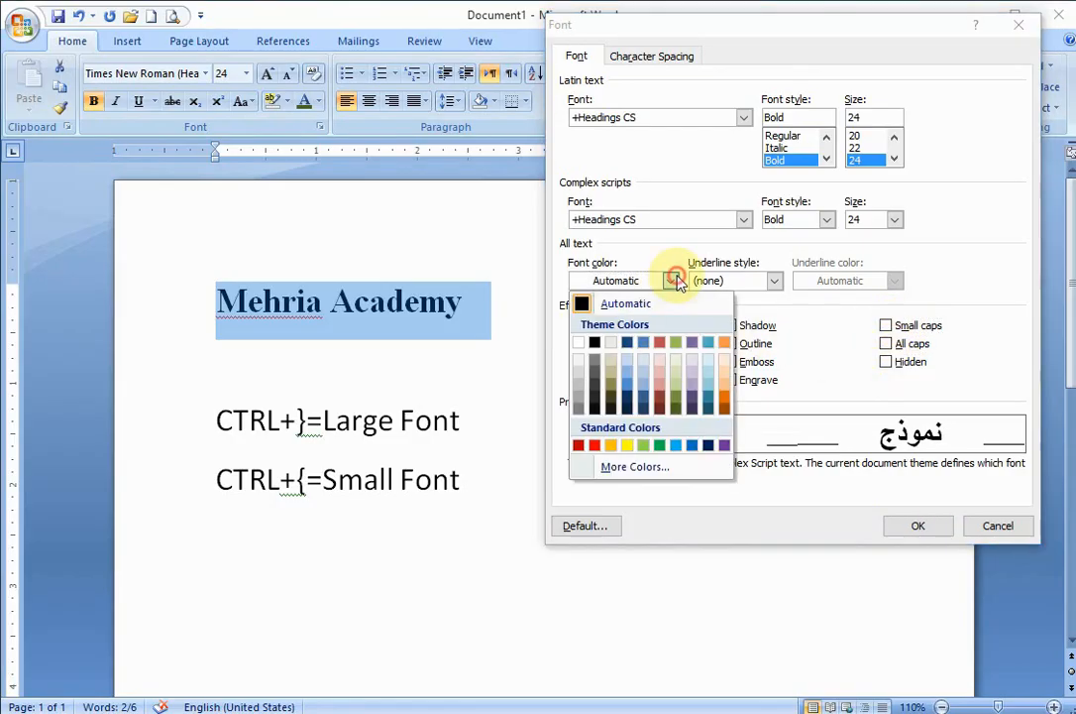
{"action": "left_click", "coordinate": [627, 394]}
{"action": "left_click", "coordinate": [670, 281]}
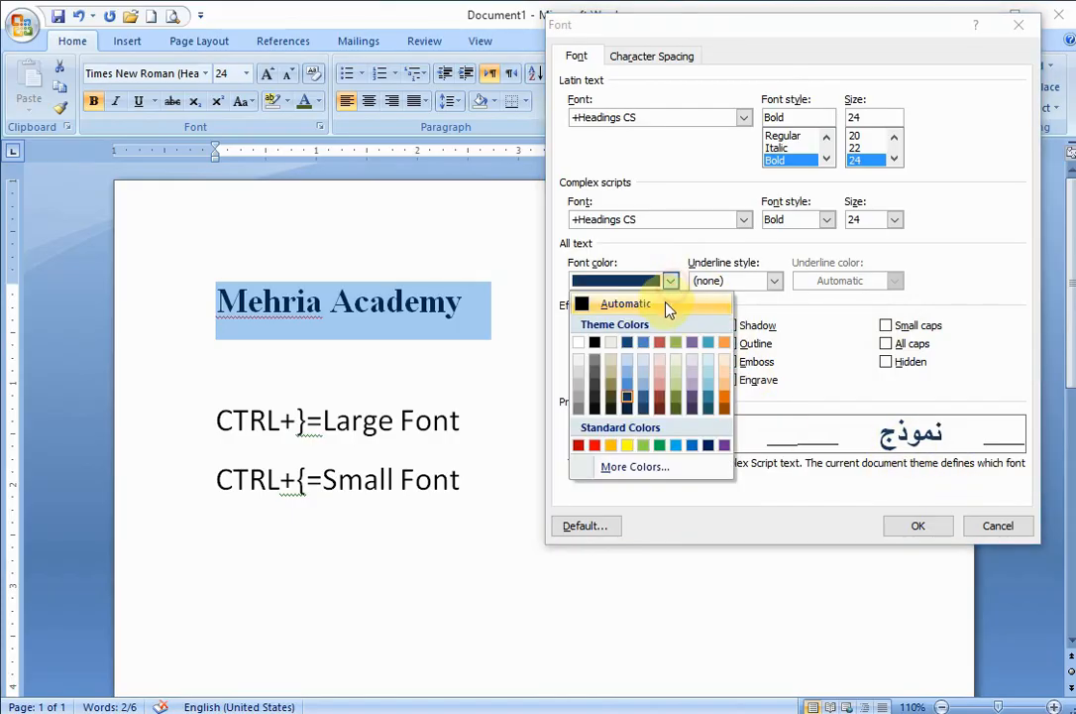
{"action": "left_click", "coordinate": [660, 399]}
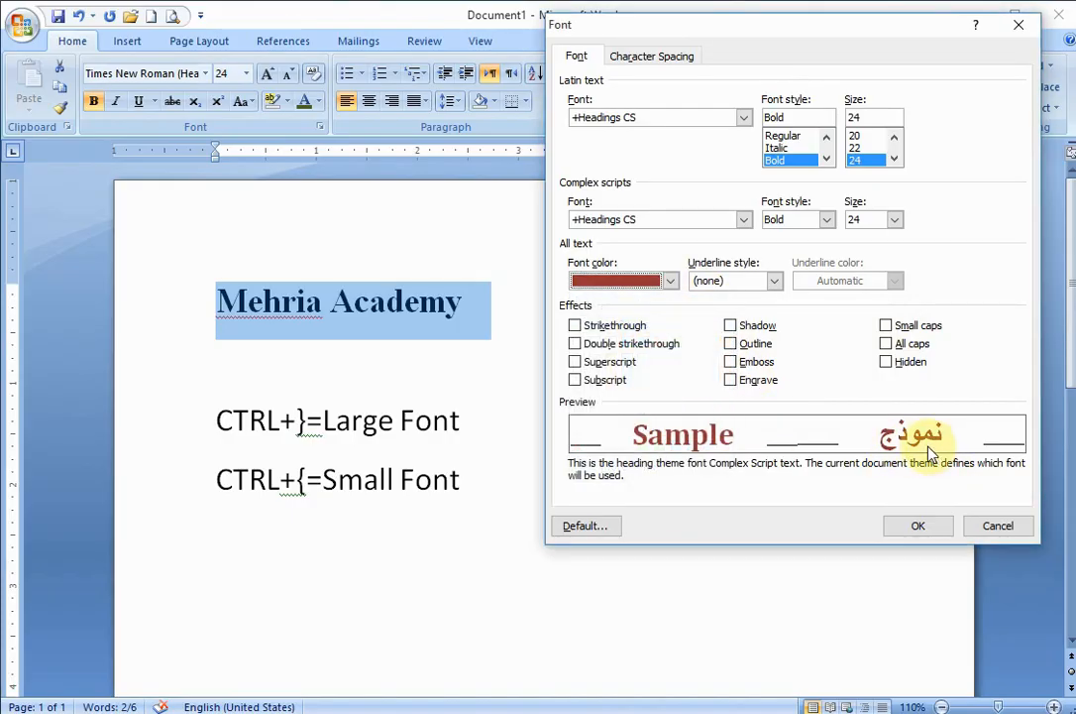
- Set the underline style to a thick single line, trying Words only first, and make the underline color blue
{"action": "left_click", "coordinate": [774, 281]}
{"action": "mouse_move", "coordinate": [773, 336]}
{"action": "left_mouse_down"}
{"action": "mouse_move", "coordinate": [776, 401]}
{"action": "mouse_move", "coordinate": [774, 286]}
{"action": "left_mouse_up"}
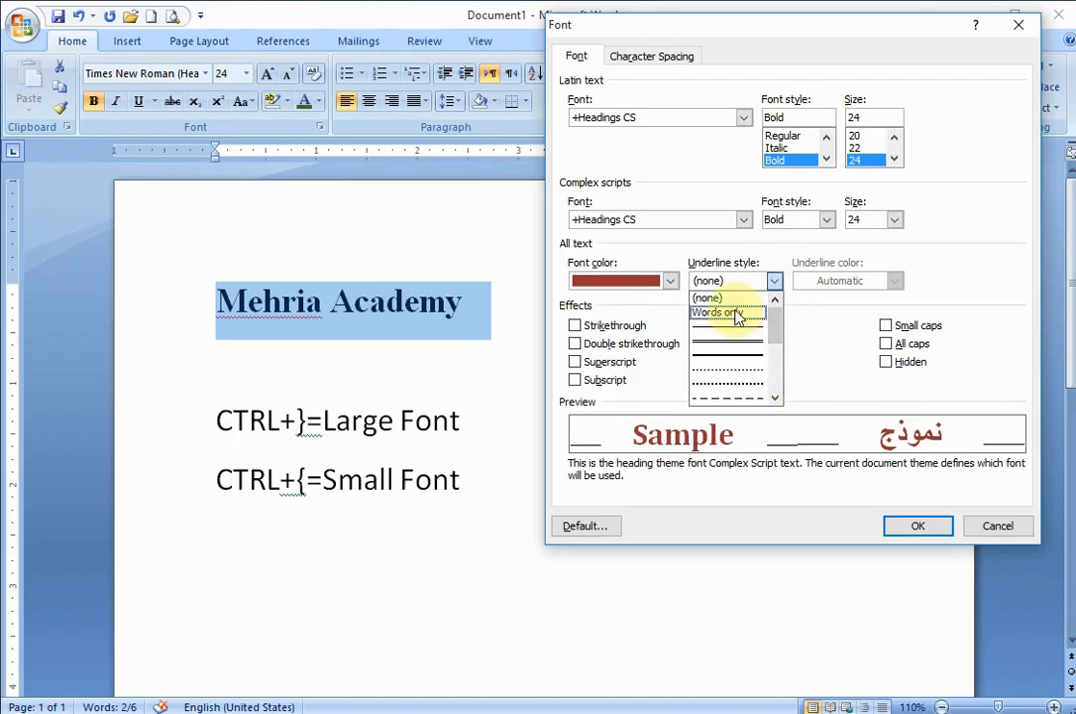
{"action": "left_click", "coordinate": [738, 313]}
{"action": "left_click", "coordinate": [774, 281]}
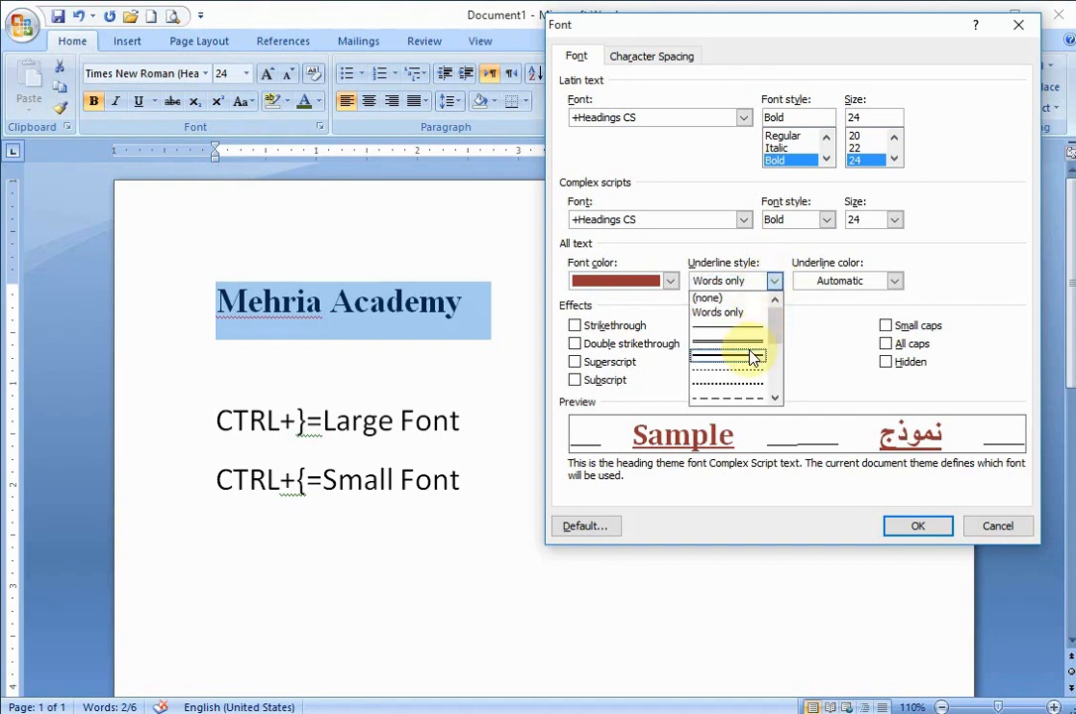
{"action": "left_click", "coordinate": [754, 357]}
{"action": "left_click", "coordinate": [774, 280]}
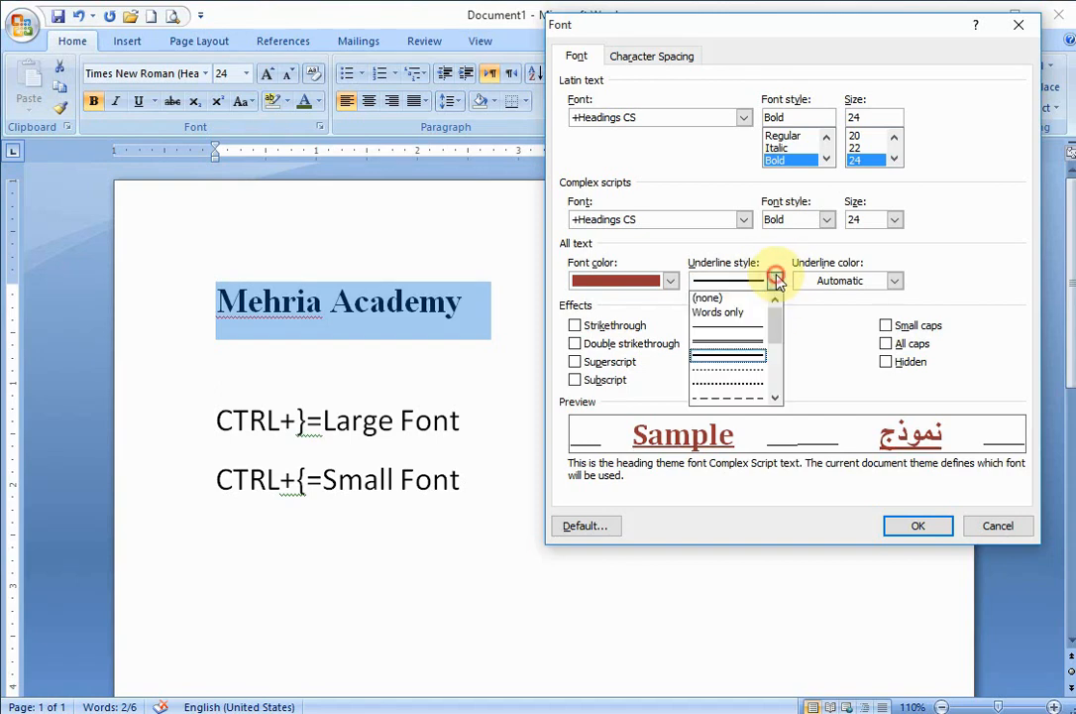
{"action": "left_click", "coordinate": [774, 281]}
{"action": "left_click", "coordinate": [897, 282]}
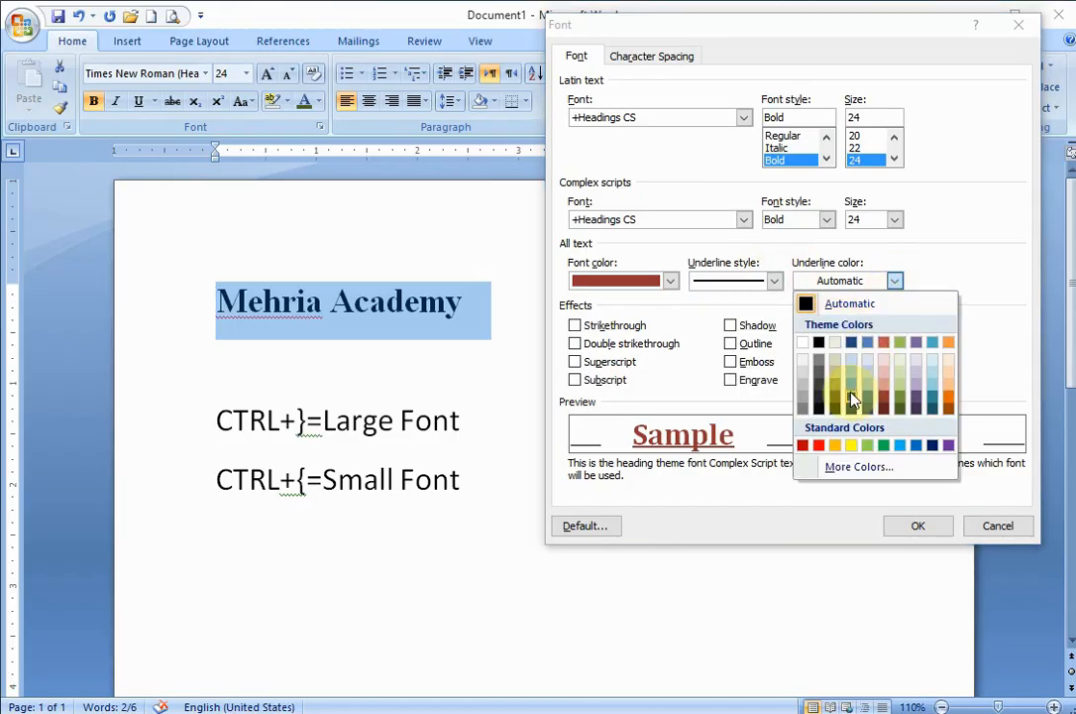
{"action": "left_click", "coordinate": [852, 389]}
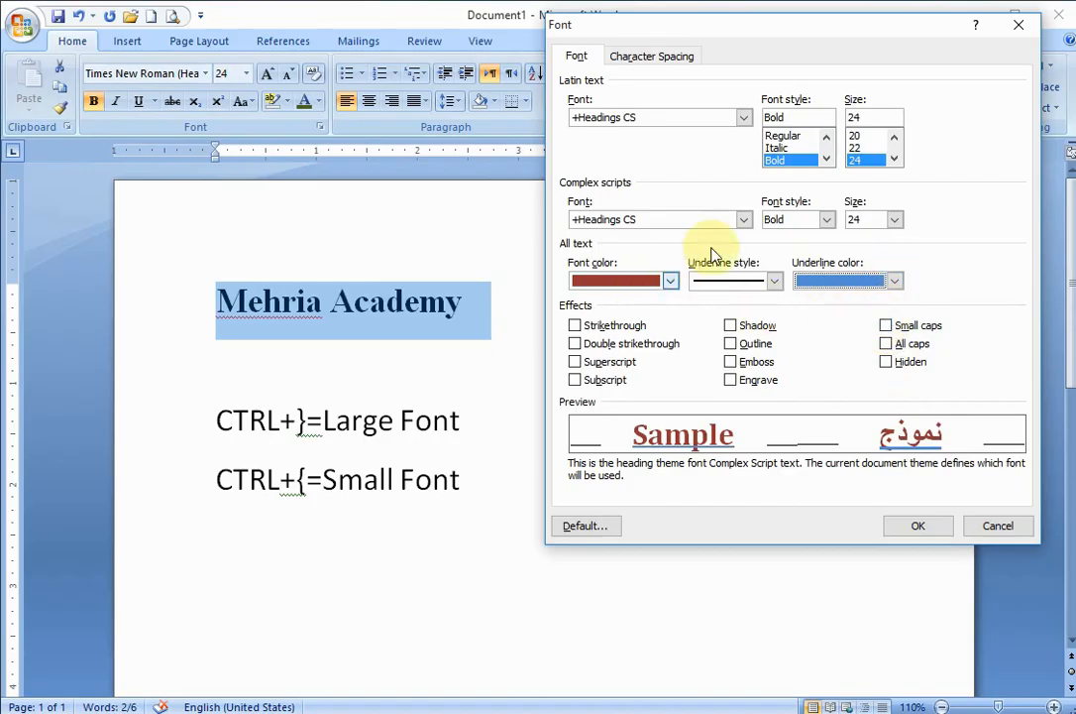
{"action": "left_click", "coordinate": [737, 218]}
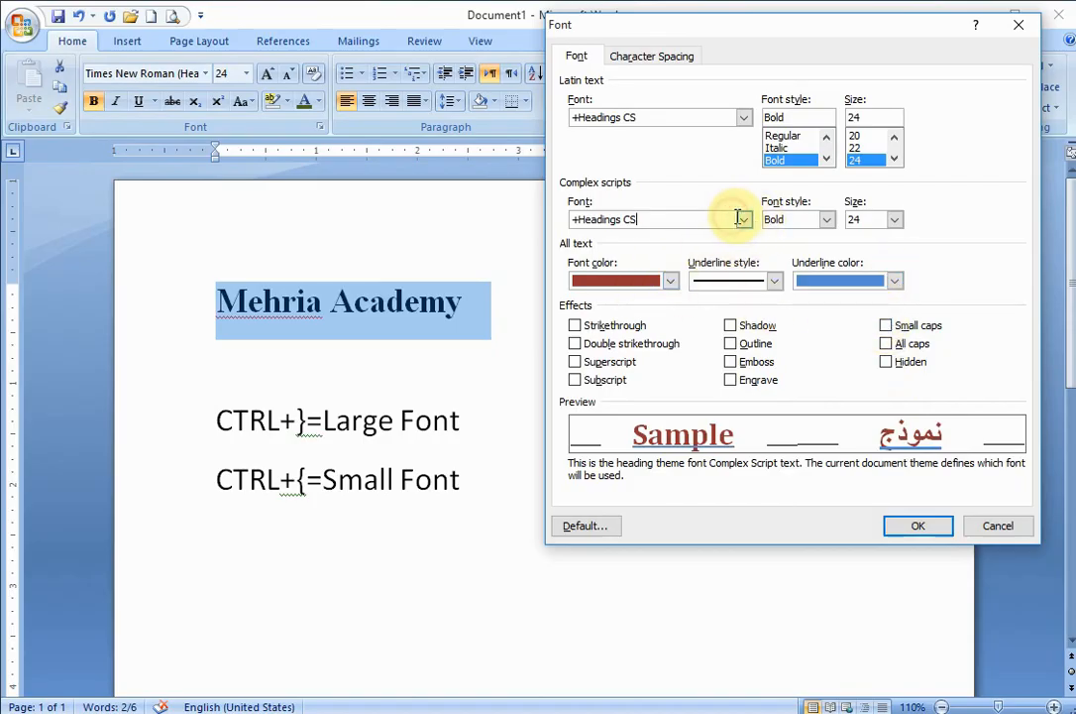
{"action": "left_click", "coordinate": [826, 159]}
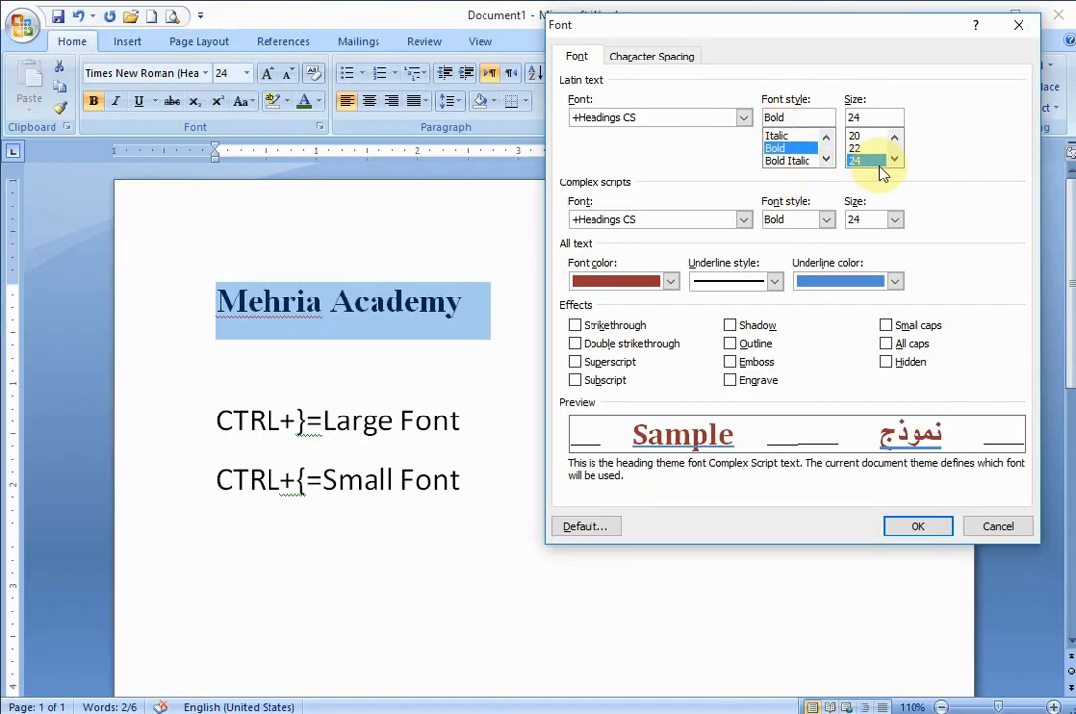
- Apply the chosen font settings with character spacing expanded by 1.5 pt to the "Mehria Academy" heading, and undo that formatting
{"action": "left_click", "coordinate": [655, 58]}
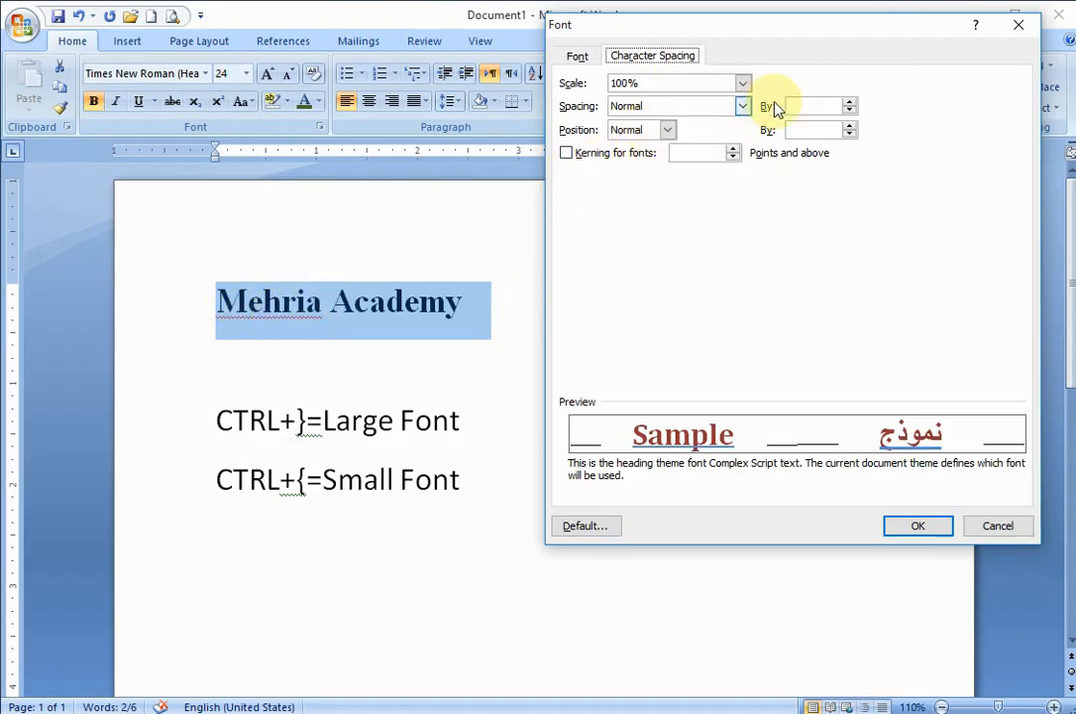
{"action": "left_click", "coordinate": [851, 104]}
{"action": "left_click", "coordinate": [850, 103]}
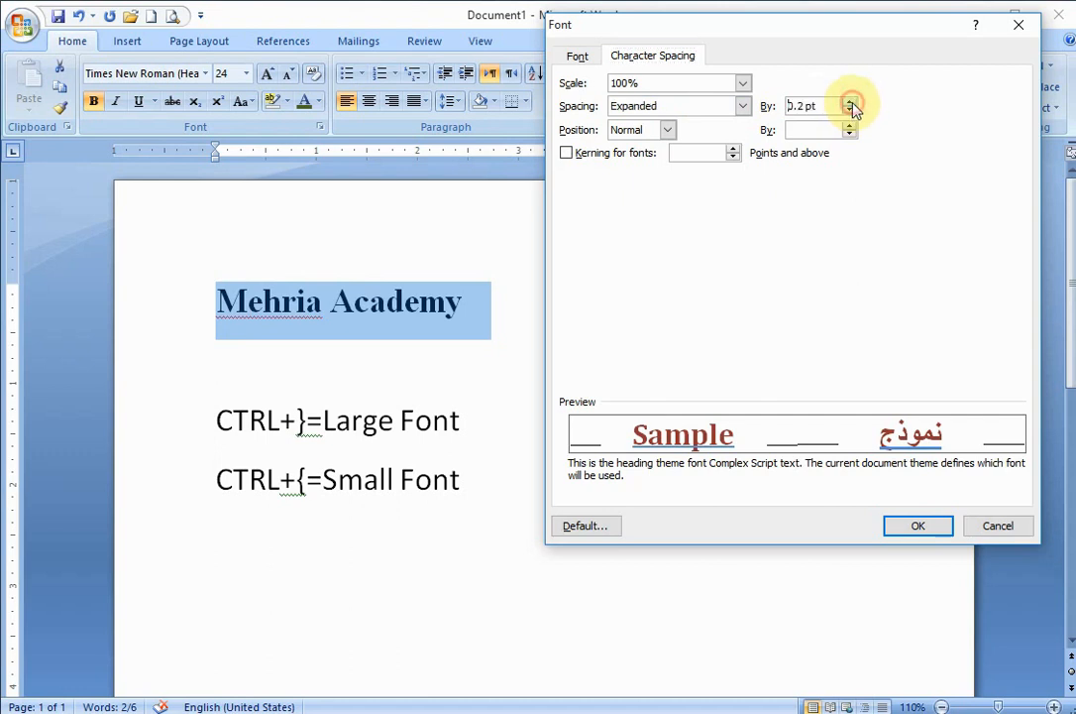
{"action": "left_click", "coordinate": [850, 103]}
{"action": "left_click", "coordinate": [850, 103]}
{"action": "left_click", "coordinate": [850, 103]}
{"action": "left_click", "coordinate": [850, 104]}
{"action": "left_click", "coordinate": [850, 103]}
{"action": "left_click", "coordinate": [850, 103]}
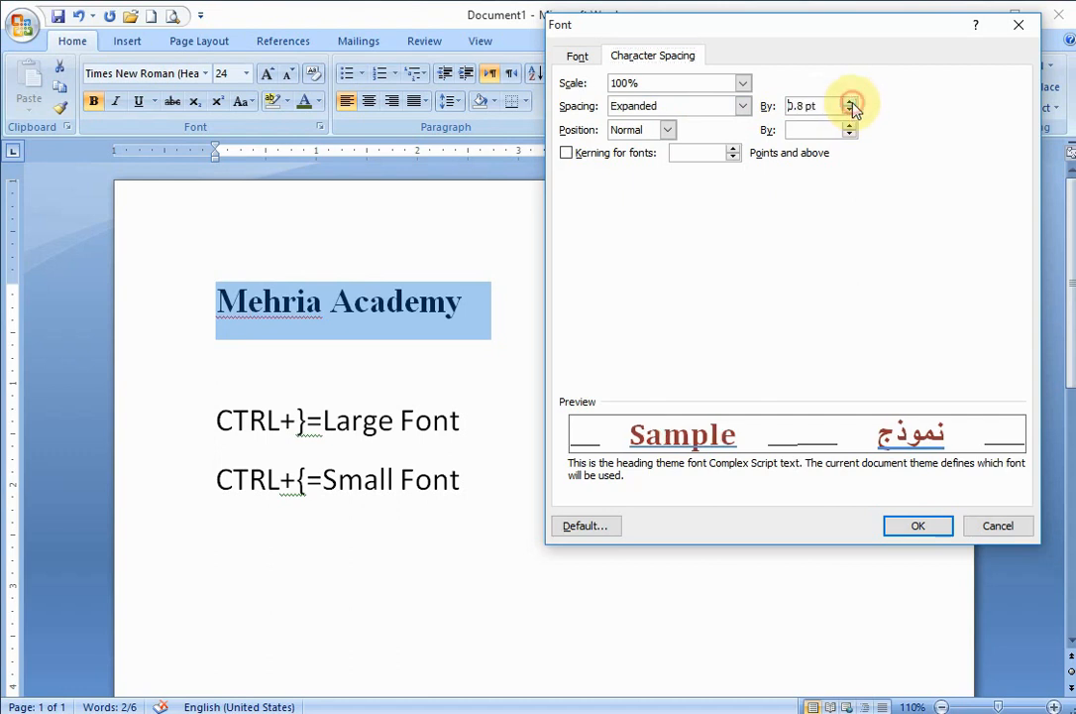
{"action": "left_click", "coordinate": [850, 103]}
{"action": "left_click", "coordinate": [850, 104]}
{"action": "left_click", "coordinate": [850, 103]}
{"action": "left_click", "coordinate": [850, 103]}
{"action": "left_click", "coordinate": [851, 103]}
{"action": "left_click", "coordinate": [851, 103]}
{"action": "left_click", "coordinate": [850, 103]}
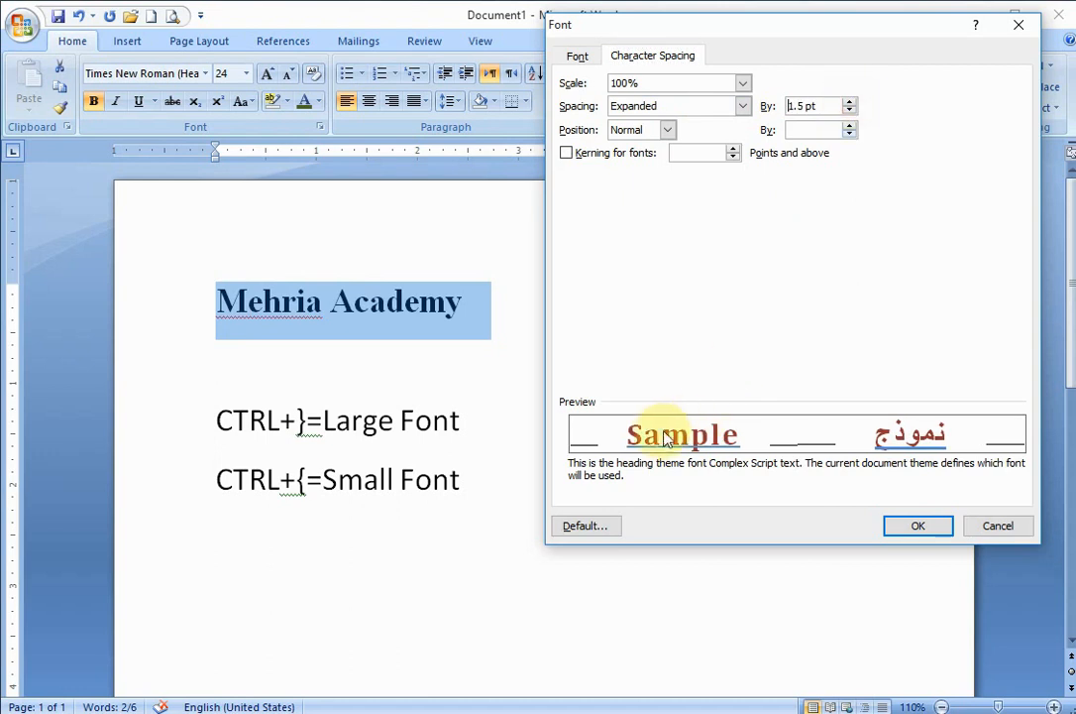
{"action": "left_click", "coordinate": [918, 527]}
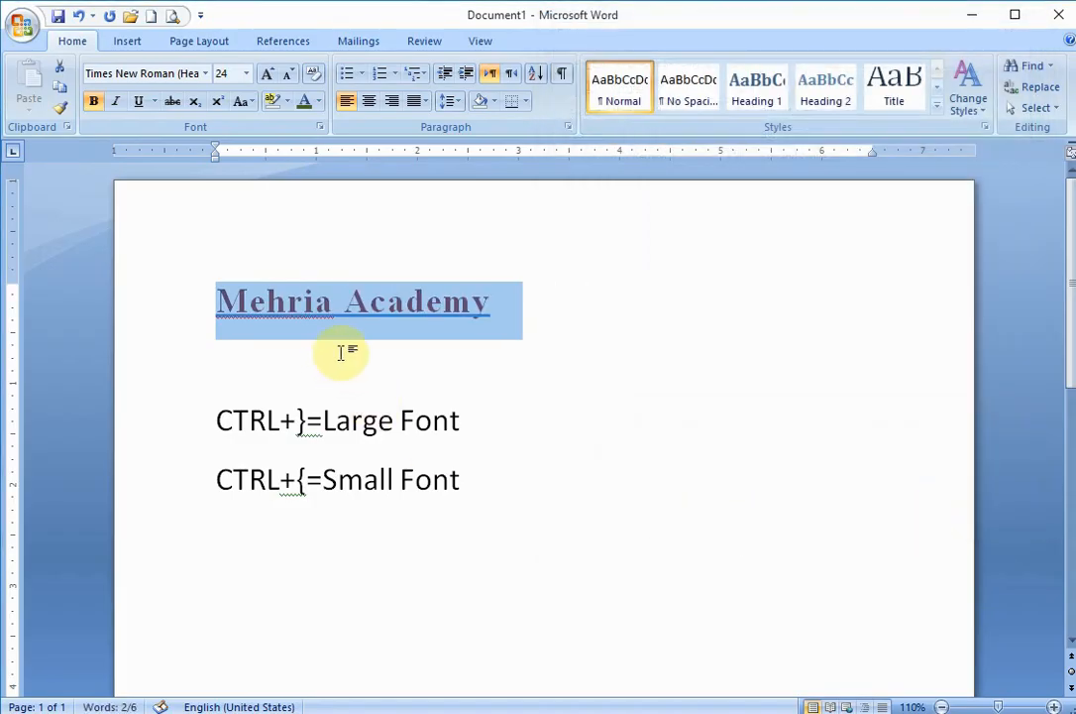
{"action": "key", "text": "ctrl+z"}
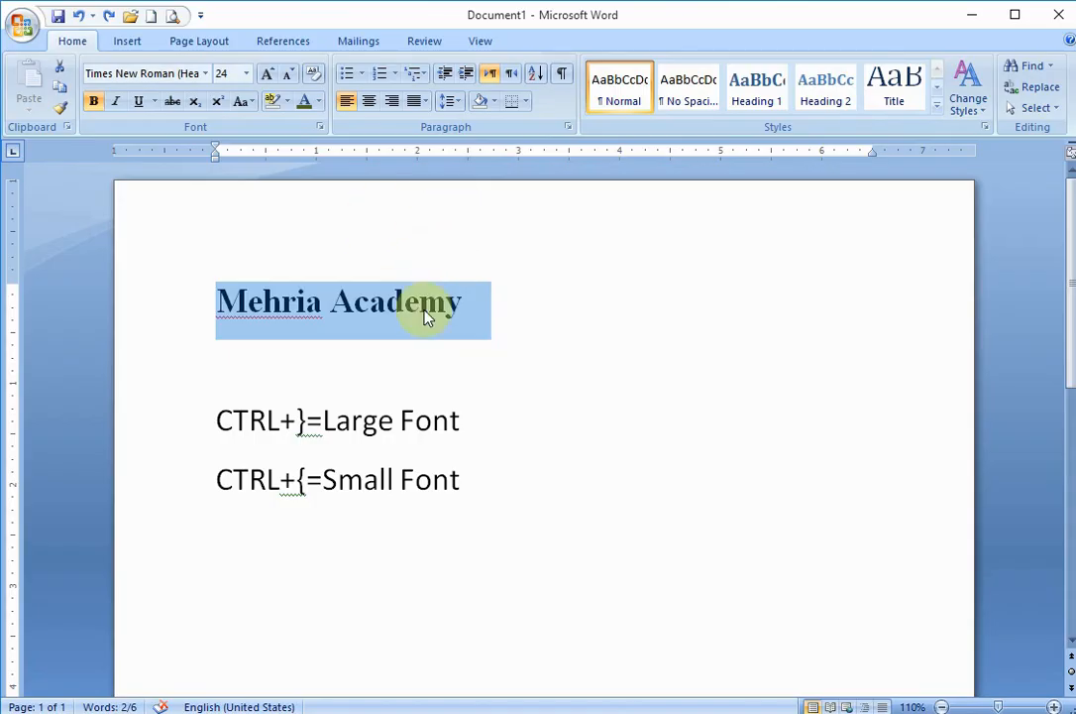
- Reopen the Font dialog for the "Mehria Academy" heading to review its character spacing and font settings, cancelling without changes
{"action": "left_click", "coordinate": [320, 127]}
{"action": "left_click", "coordinate": [998, 525]}
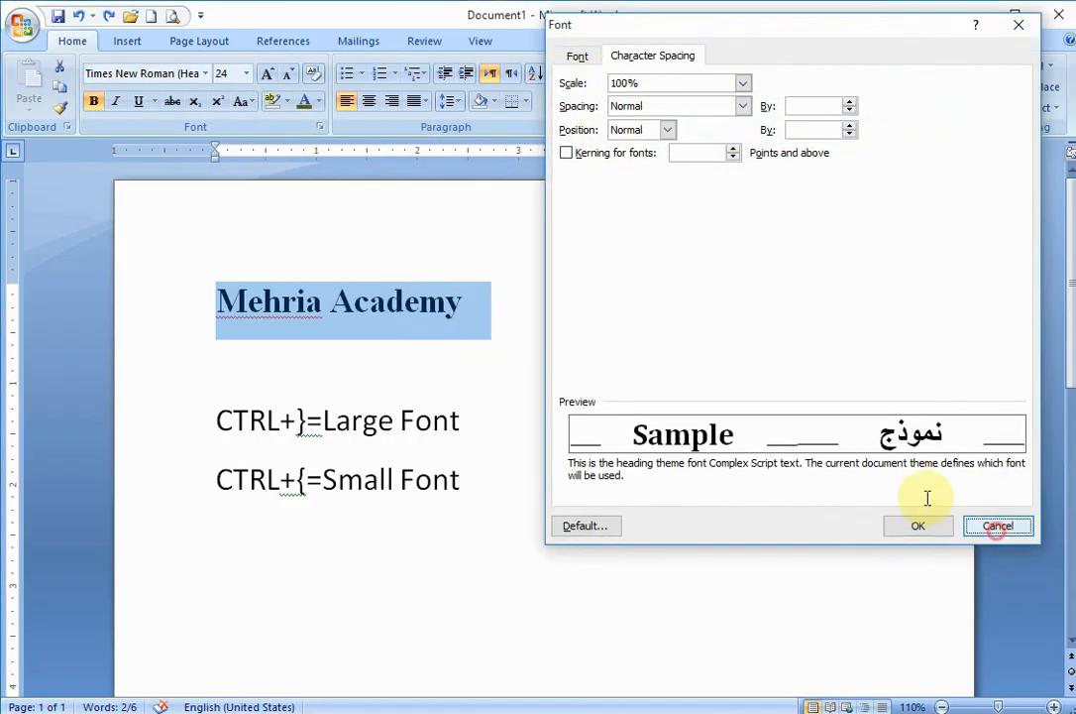
{"action": "right_click", "coordinate": [357, 310]}
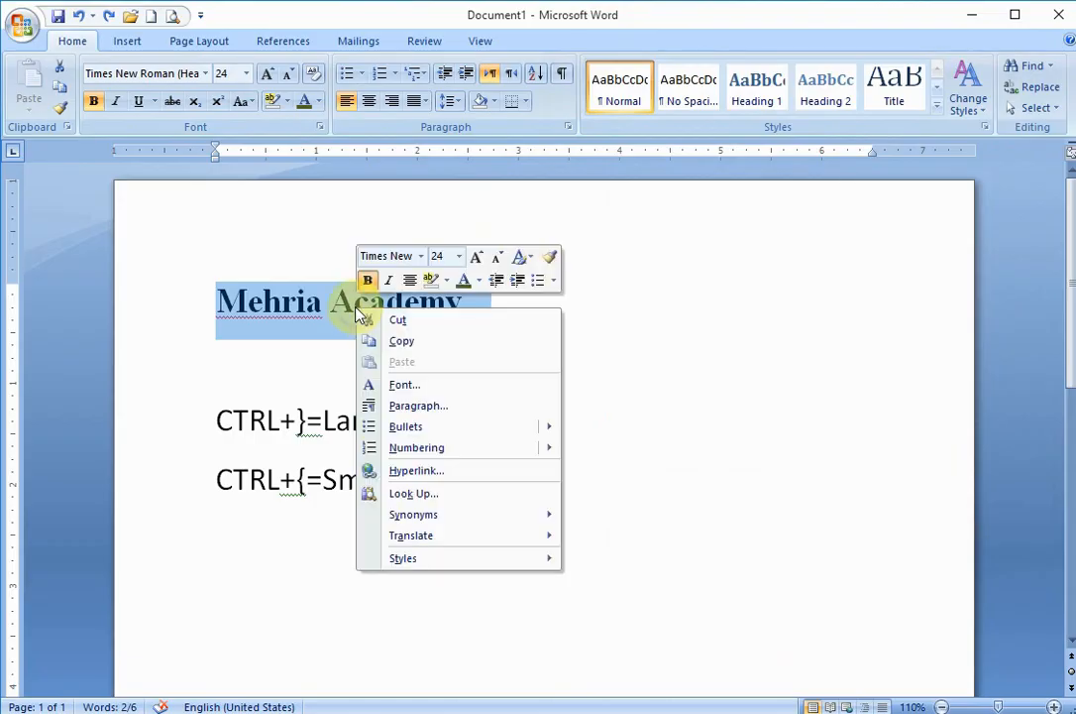
{"action": "left_click", "coordinate": [405, 387]}
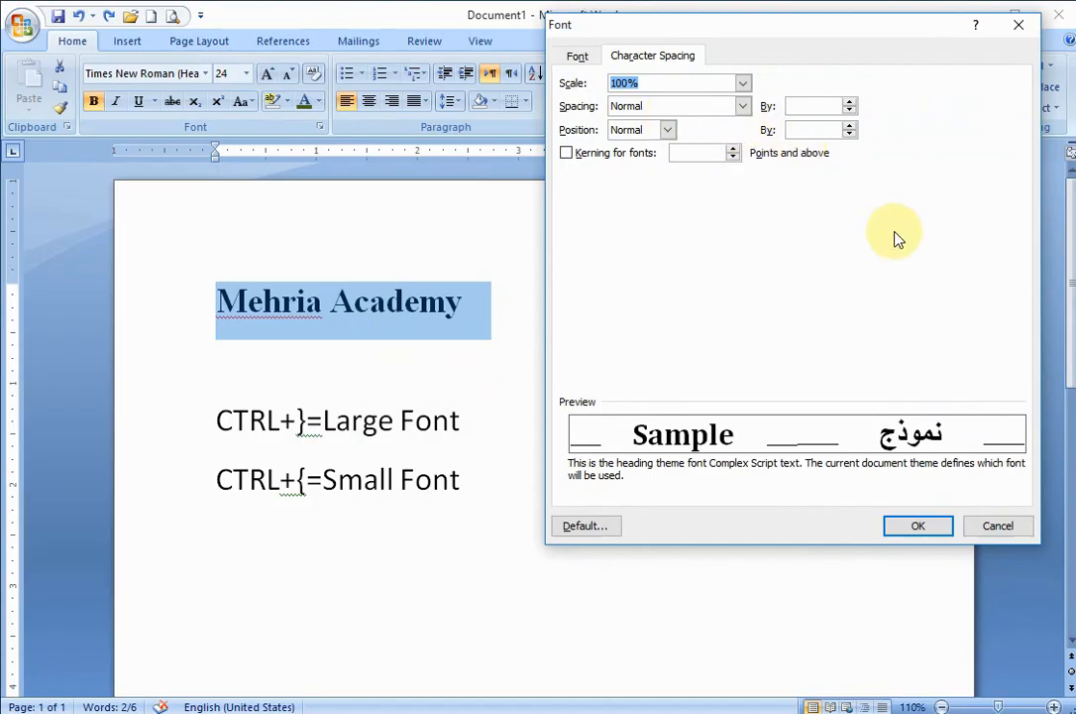
{"action": "left_click", "coordinate": [577, 55]}
{"action": "left_click", "coordinate": [1003, 525]}
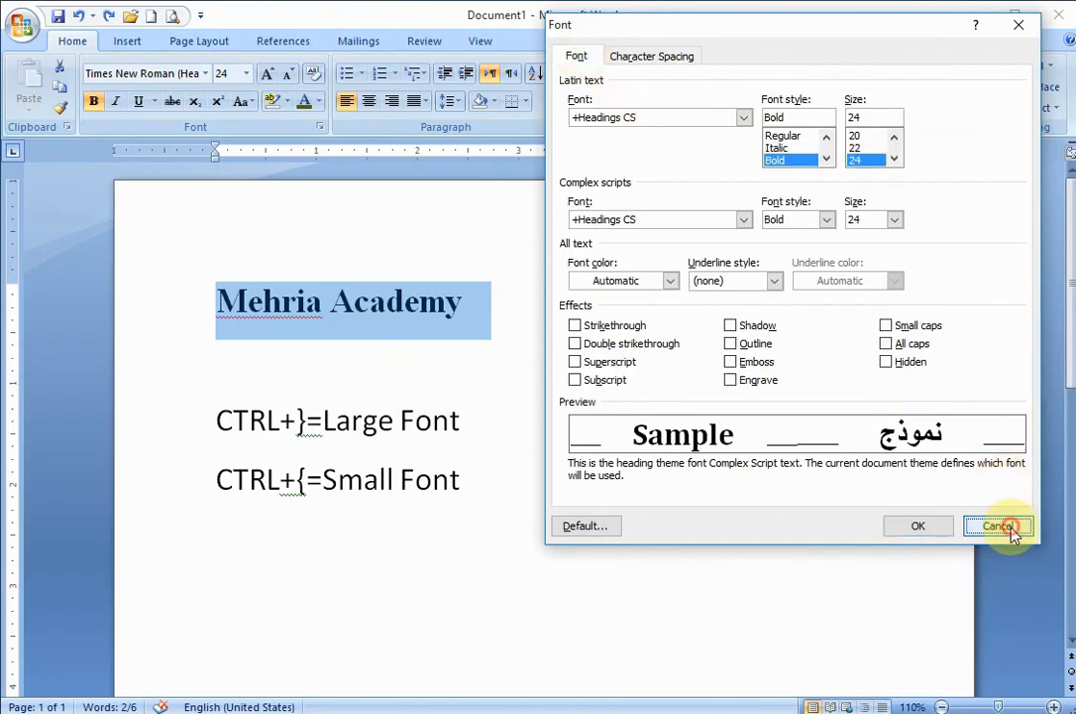